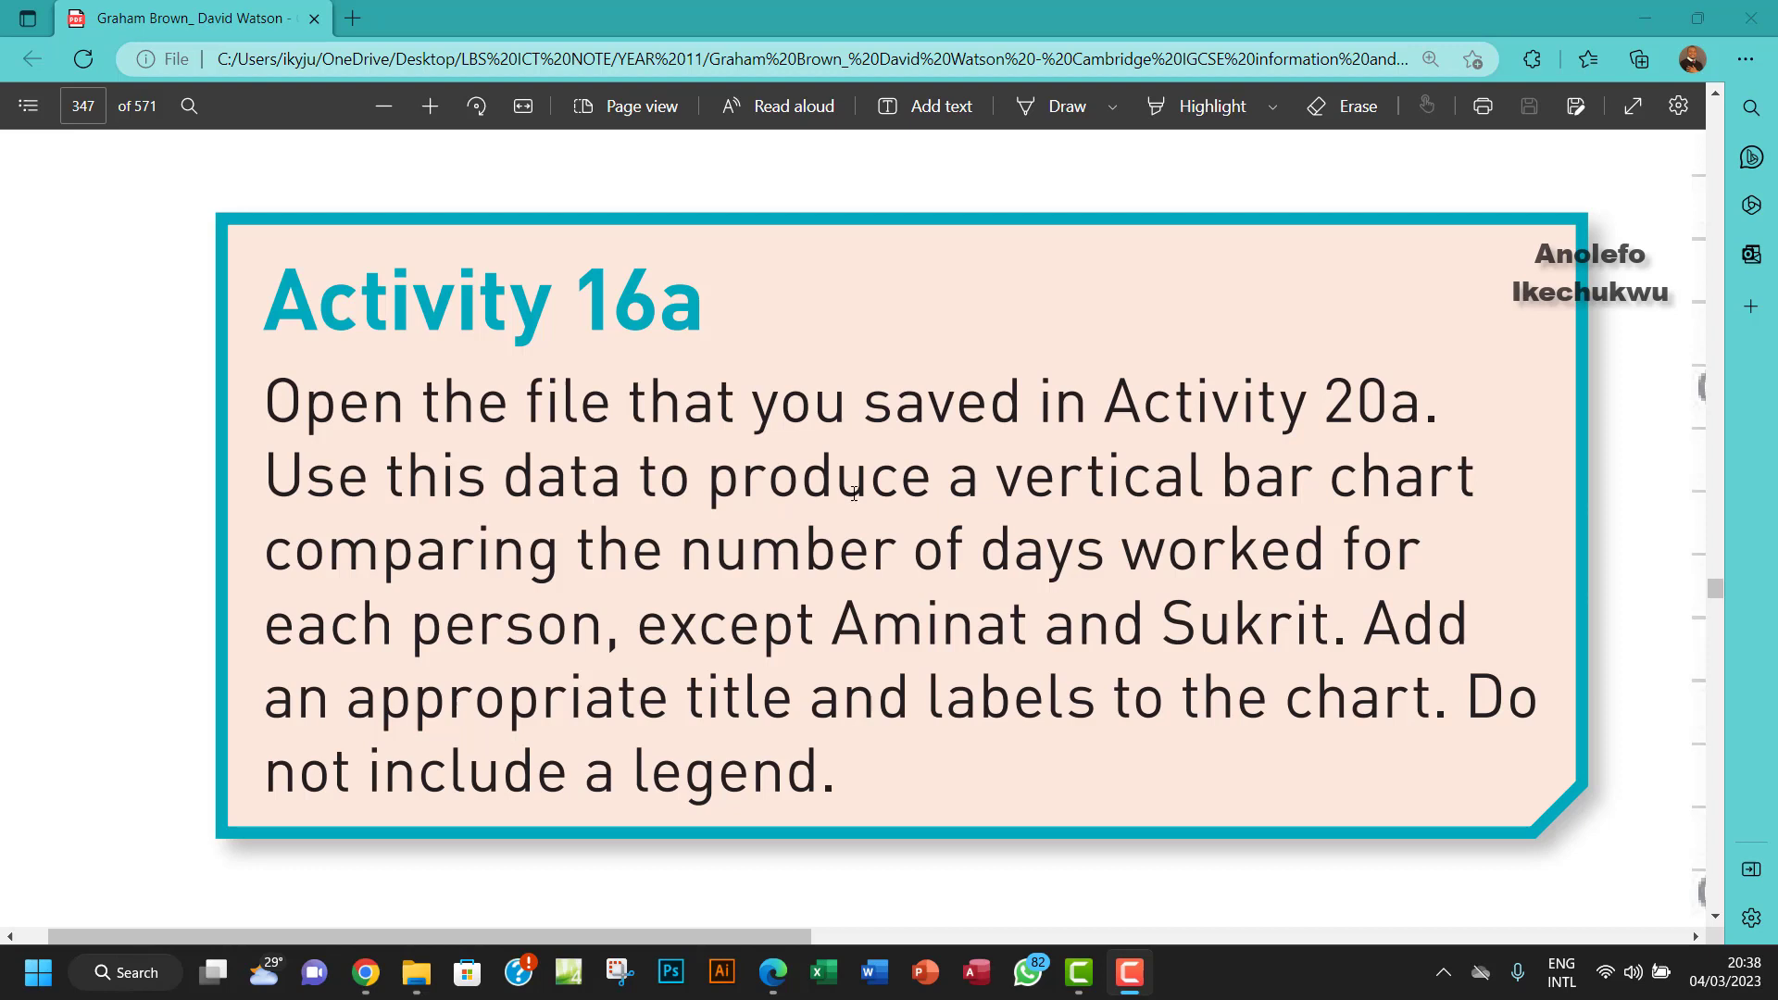
Step: Read the Activity 16a task, noting the exclusion of Sukrit and the title, labels and legend requirements
left_click_drag(1181, 648, 1328, 639)
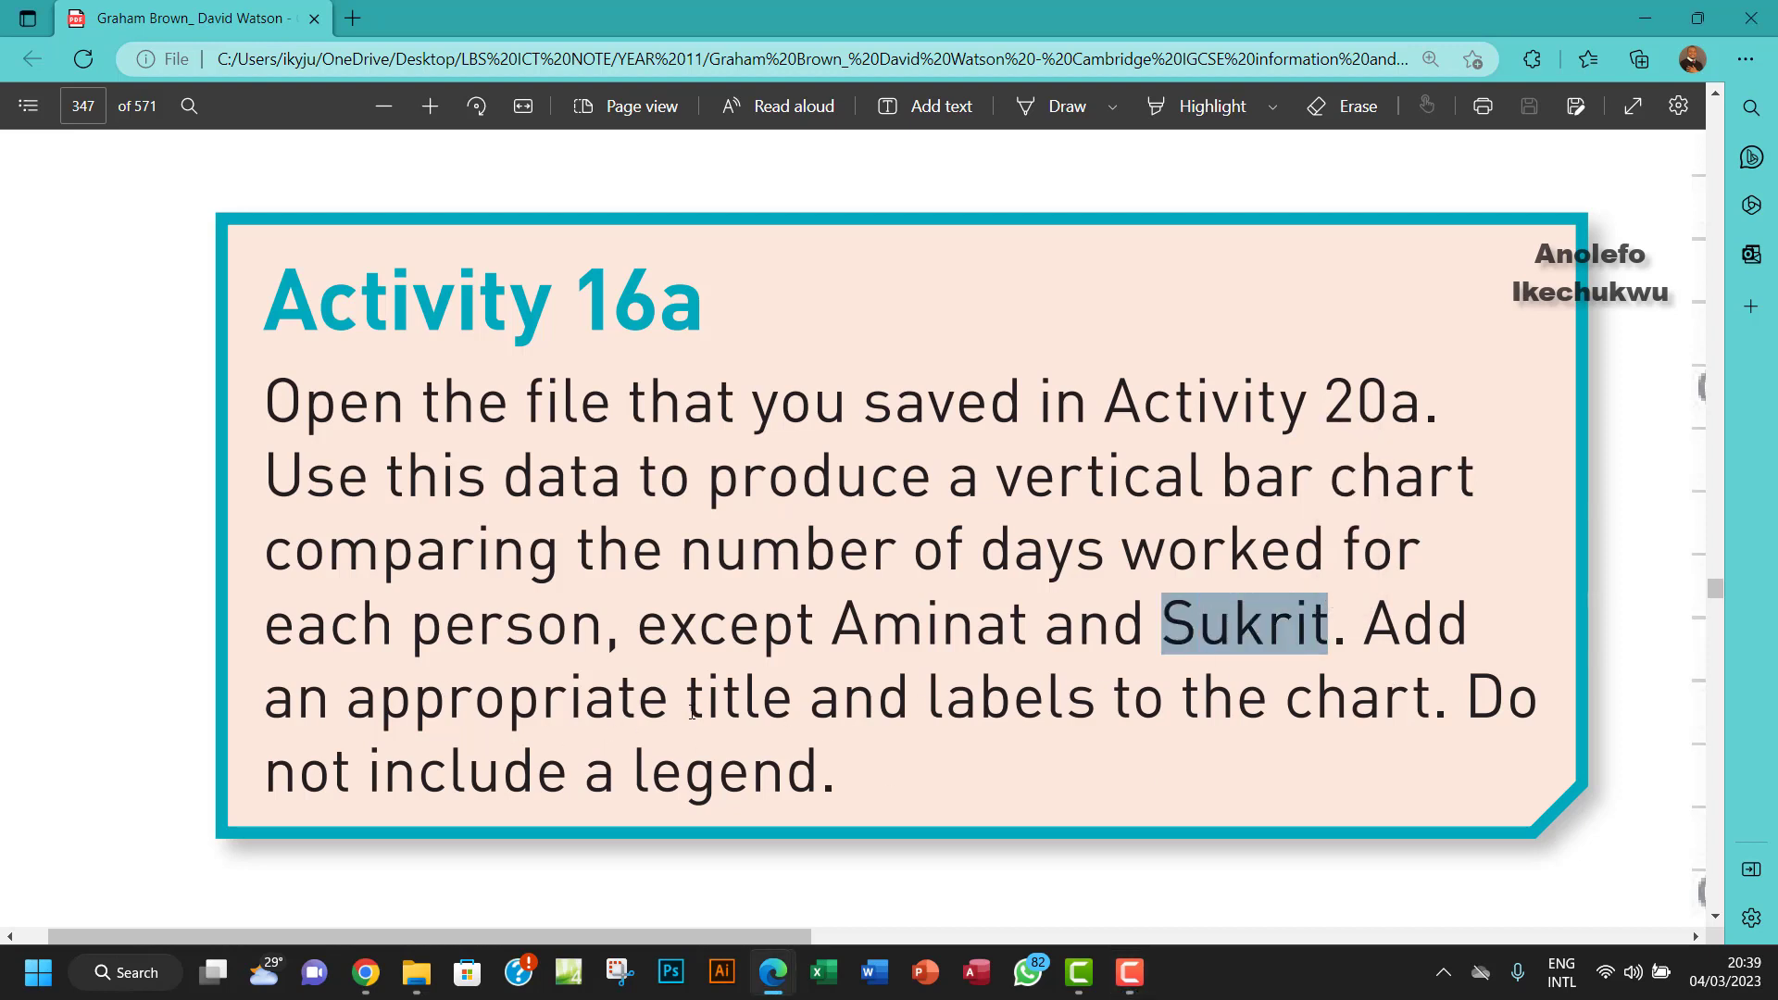
left_click_drag(687, 708, 805, 712)
left_click(945, 710)
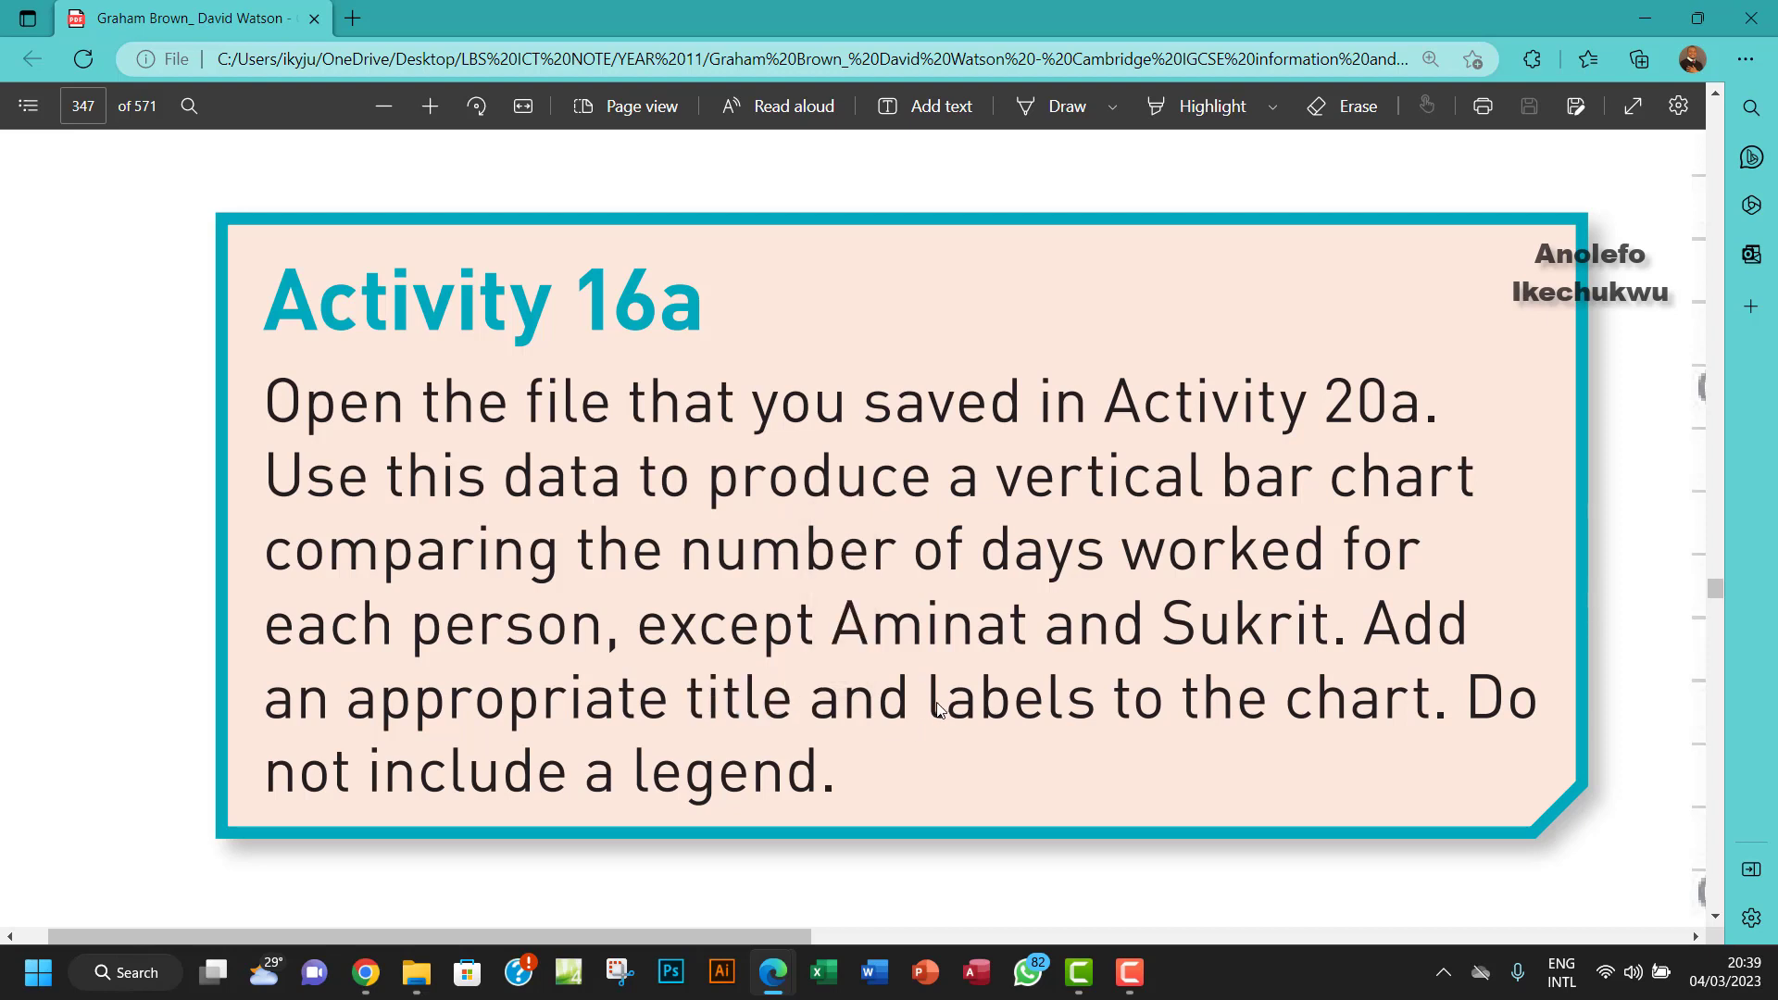
left_click_drag(928, 704, 1065, 705)
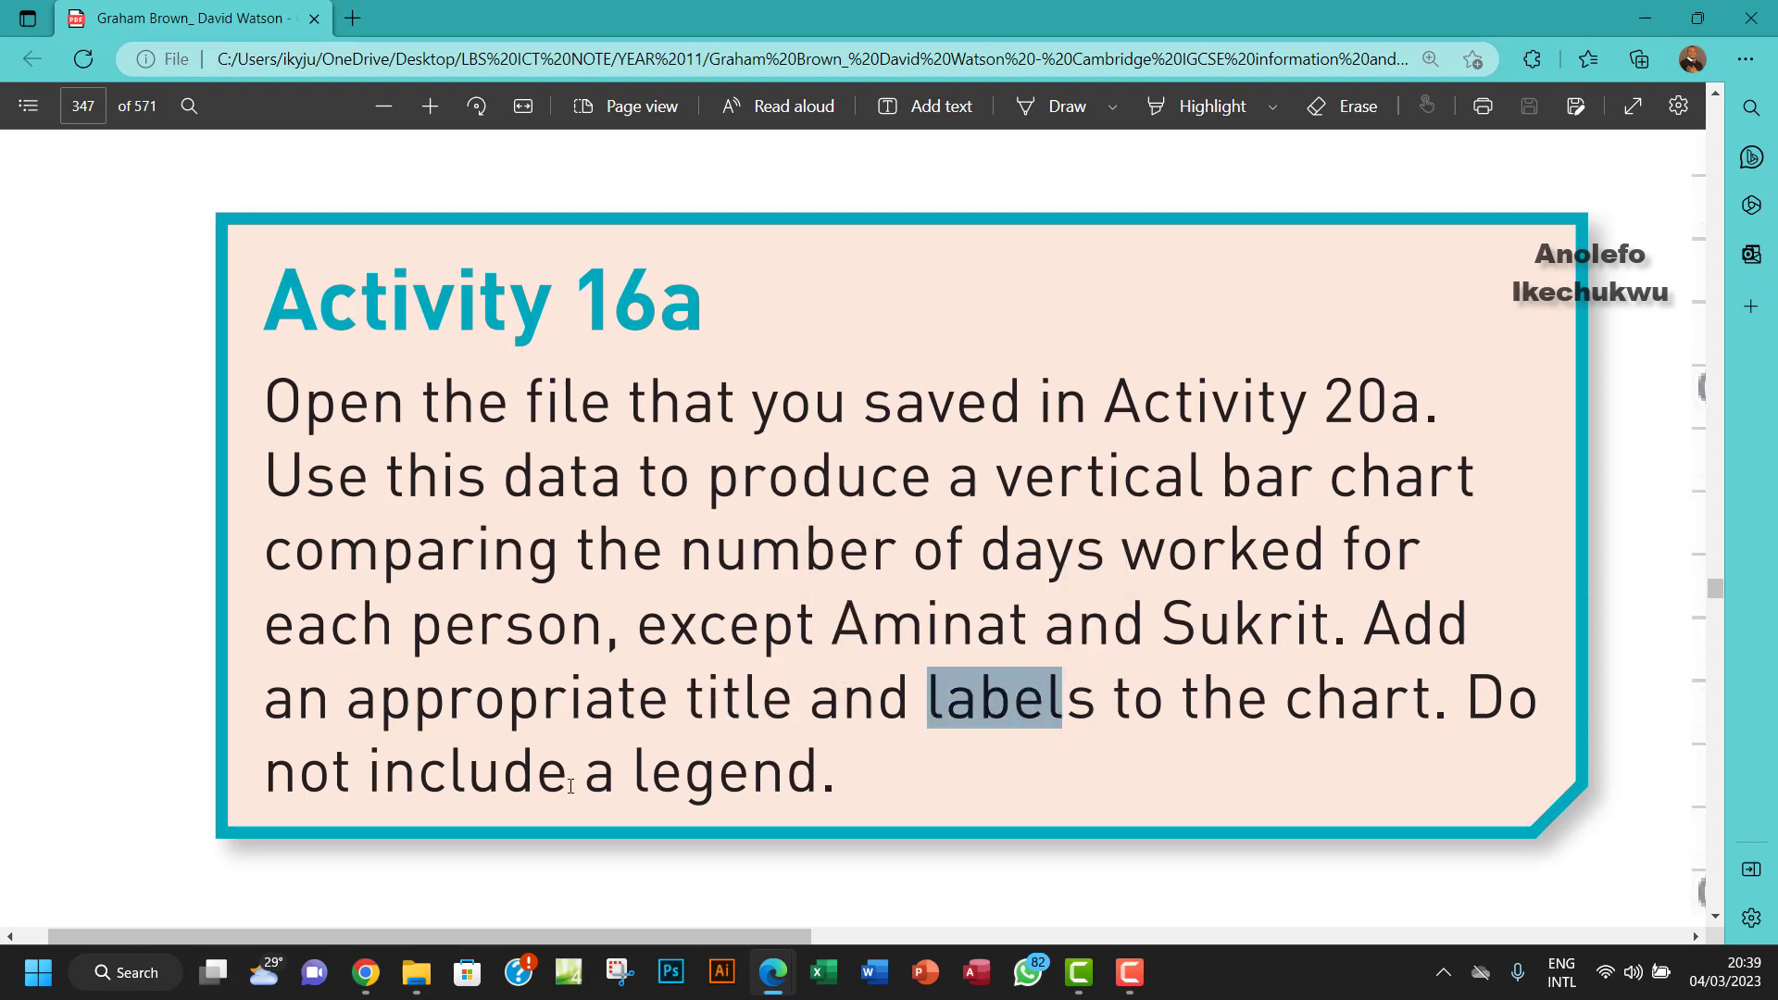
left_click_drag(618, 774, 809, 790)
left_click(1022, 426)
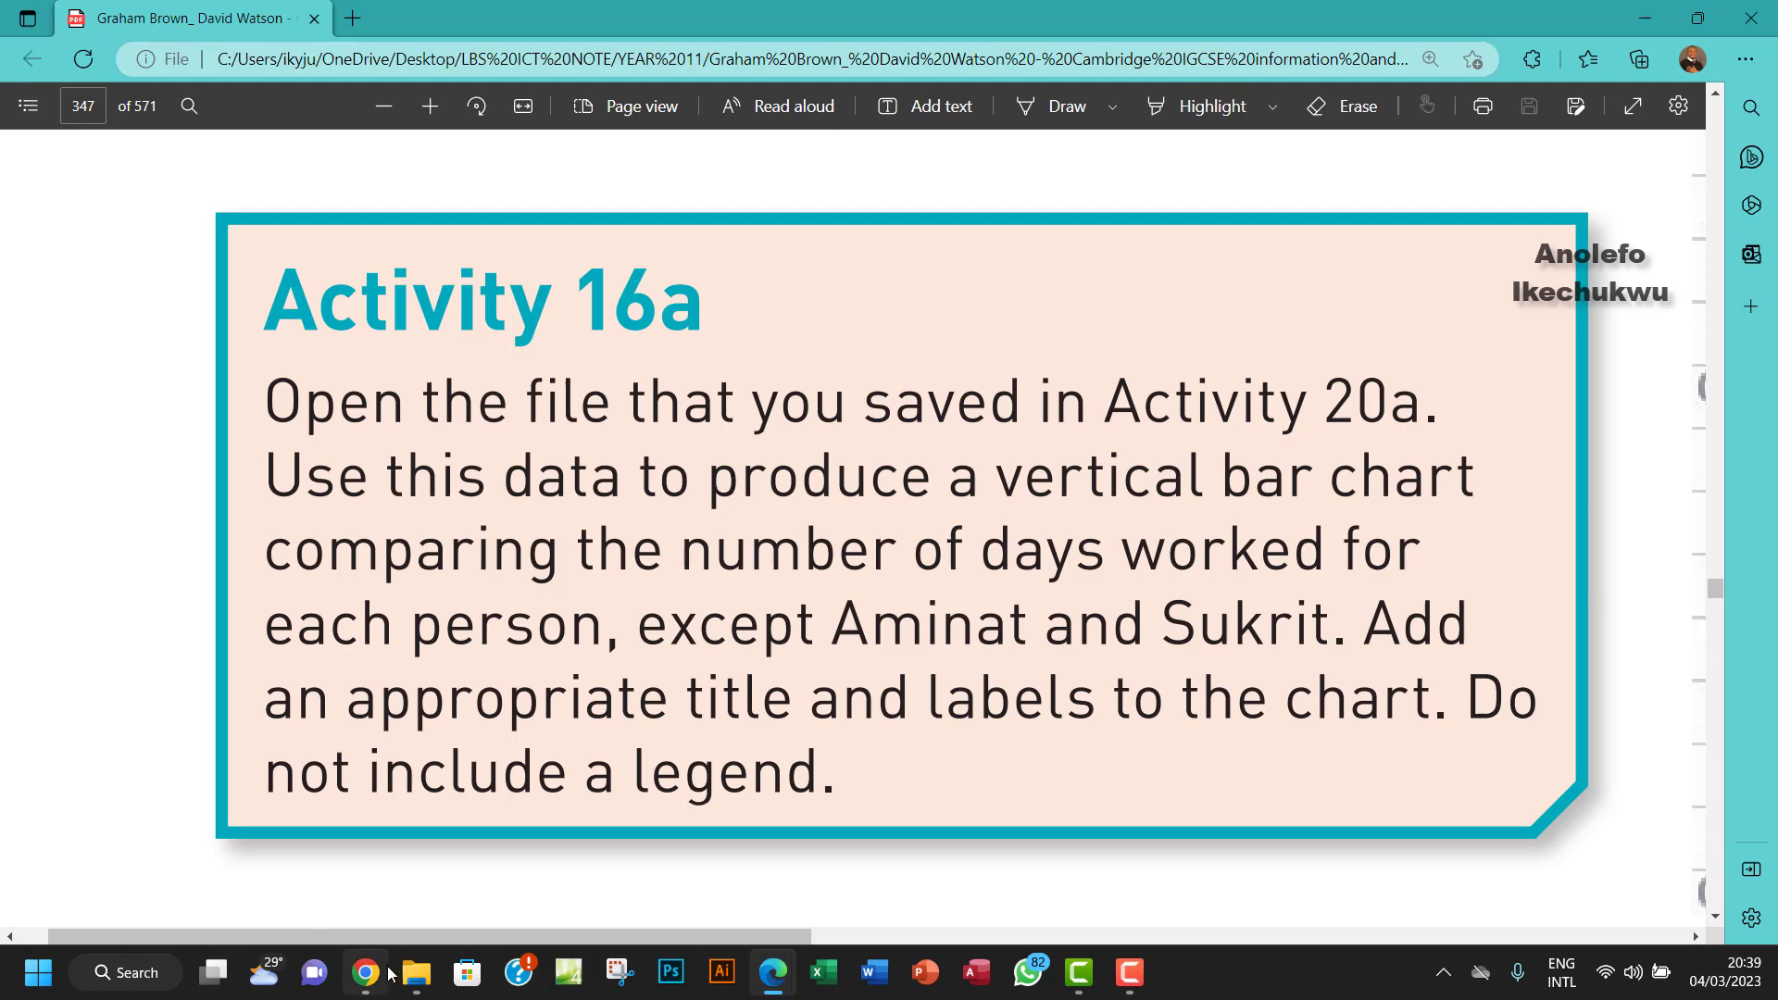
Step: Open activity 20a.xlsx from the Chapter 16 tasks folder in Excel
mouse_move(417, 973)
left_click(540, 787)
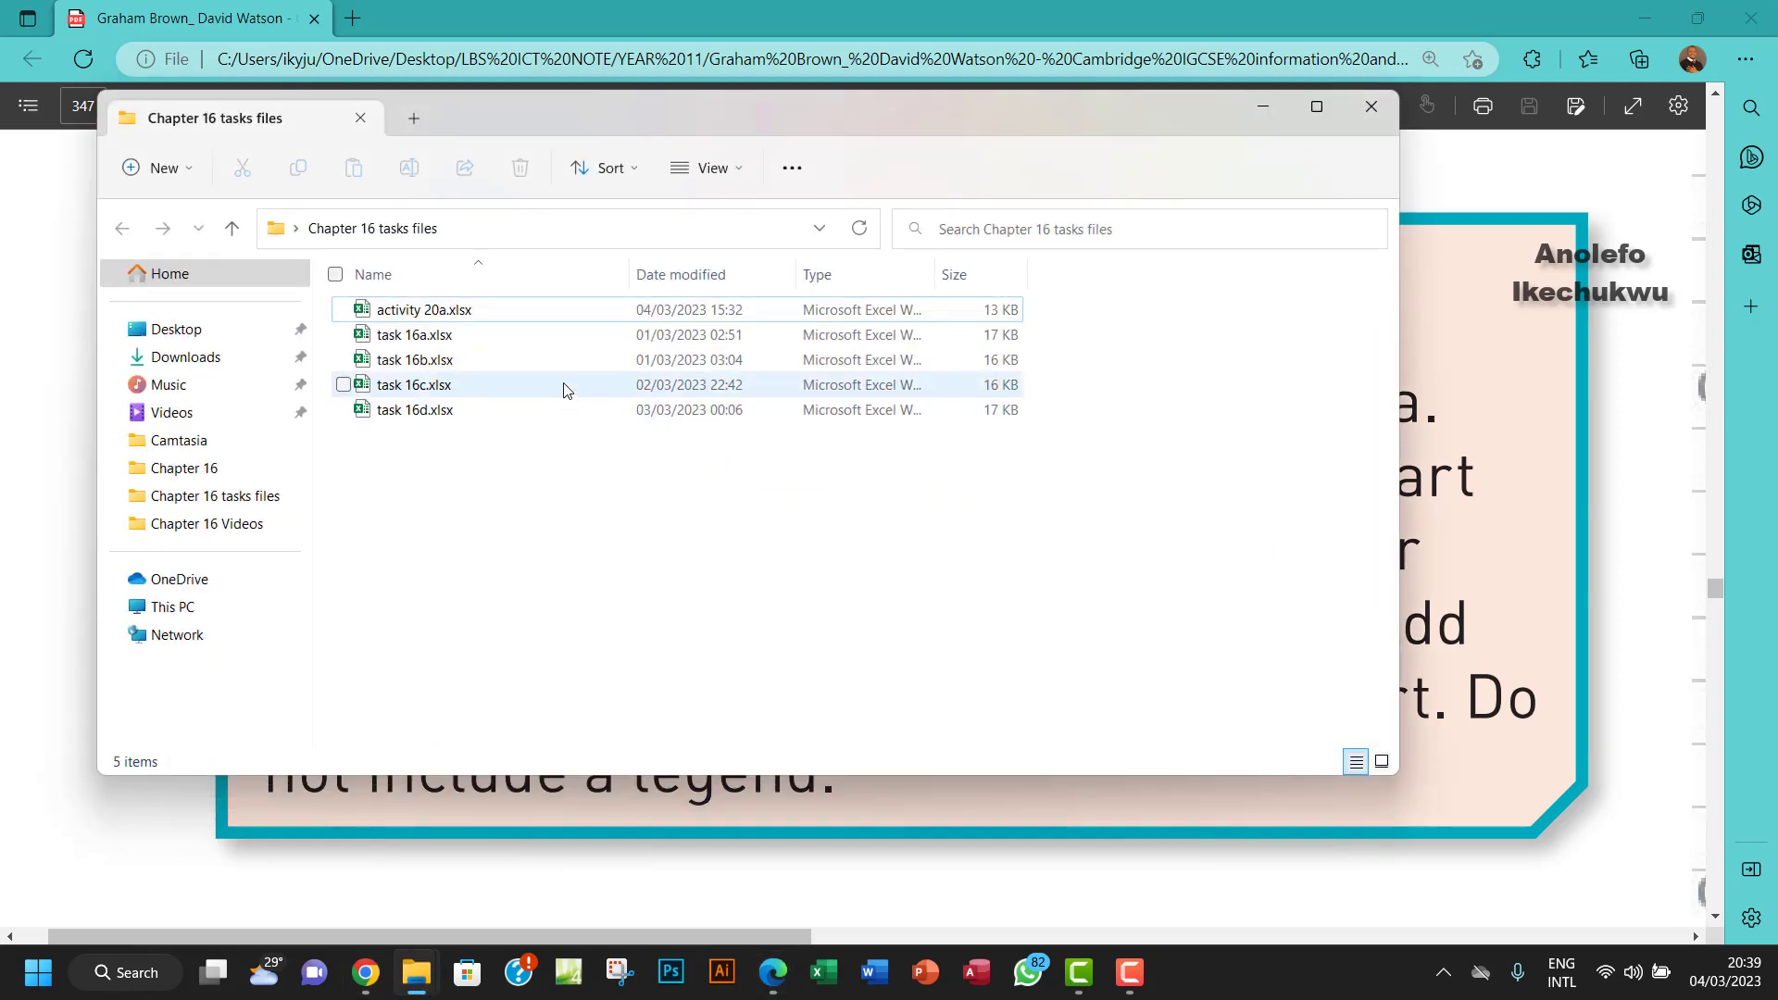
double_click(454, 309)
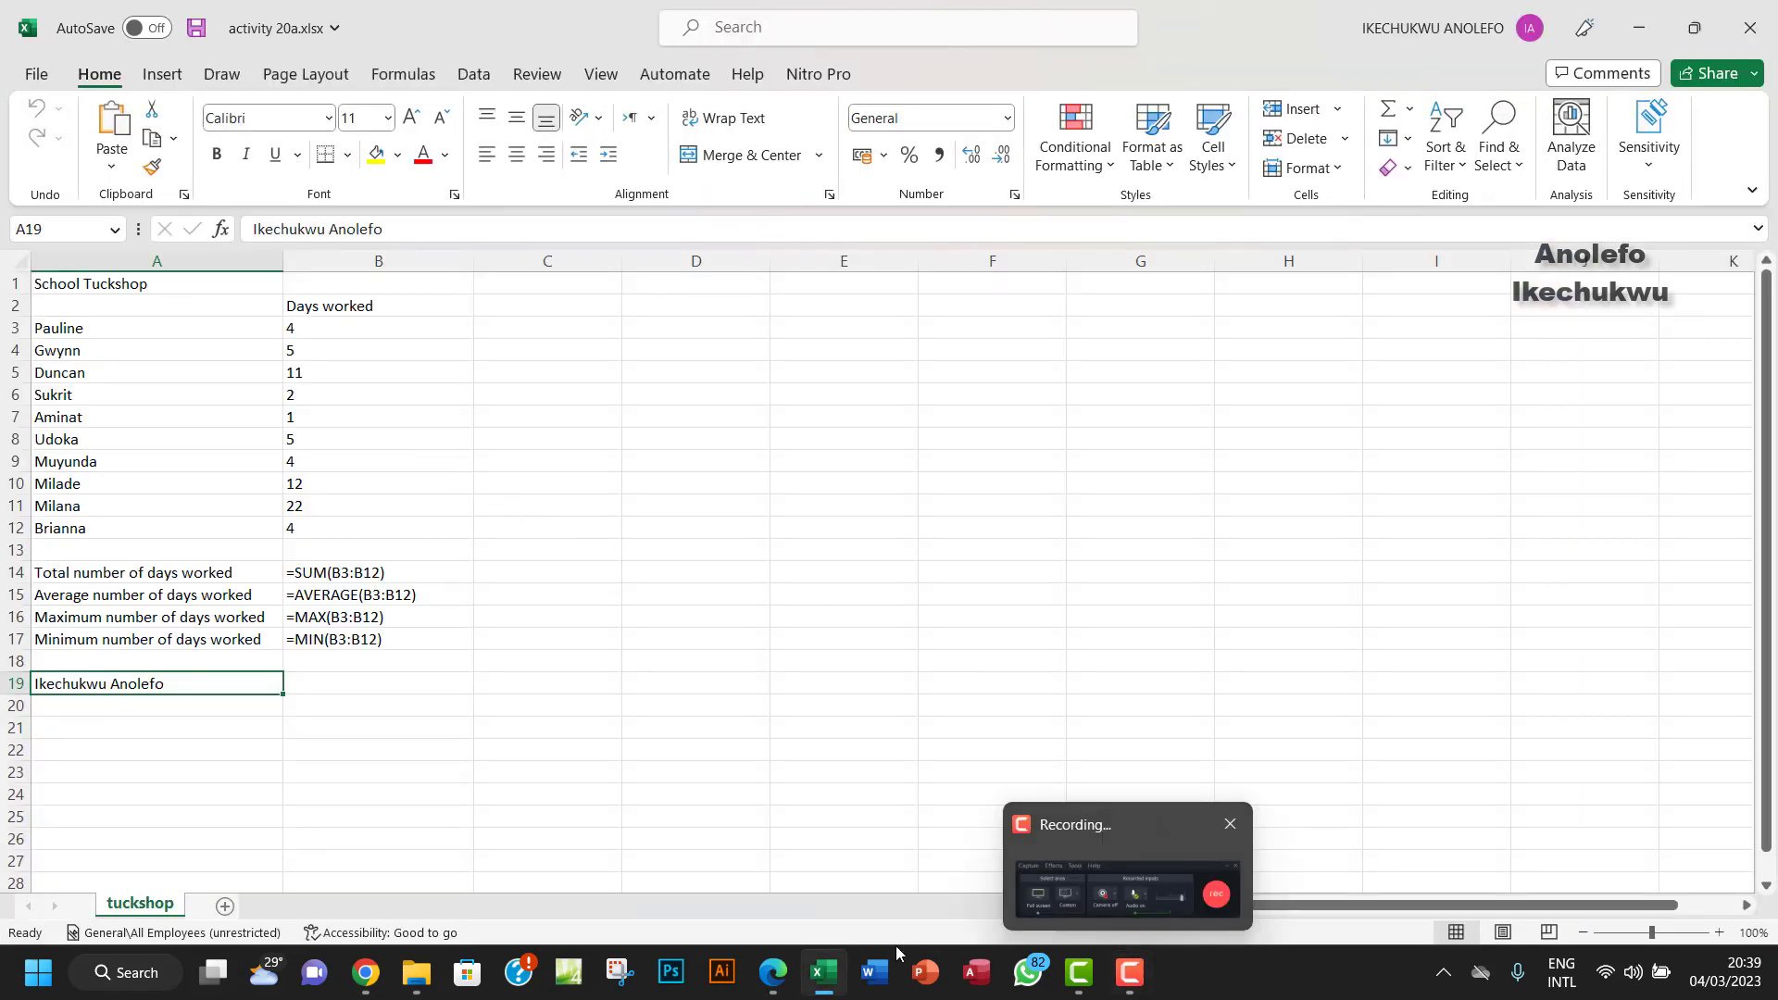
Step: Check the Activity 16a task again, noting that Aminat is also excluded
mouse_move(772, 973)
left_click(863, 882)
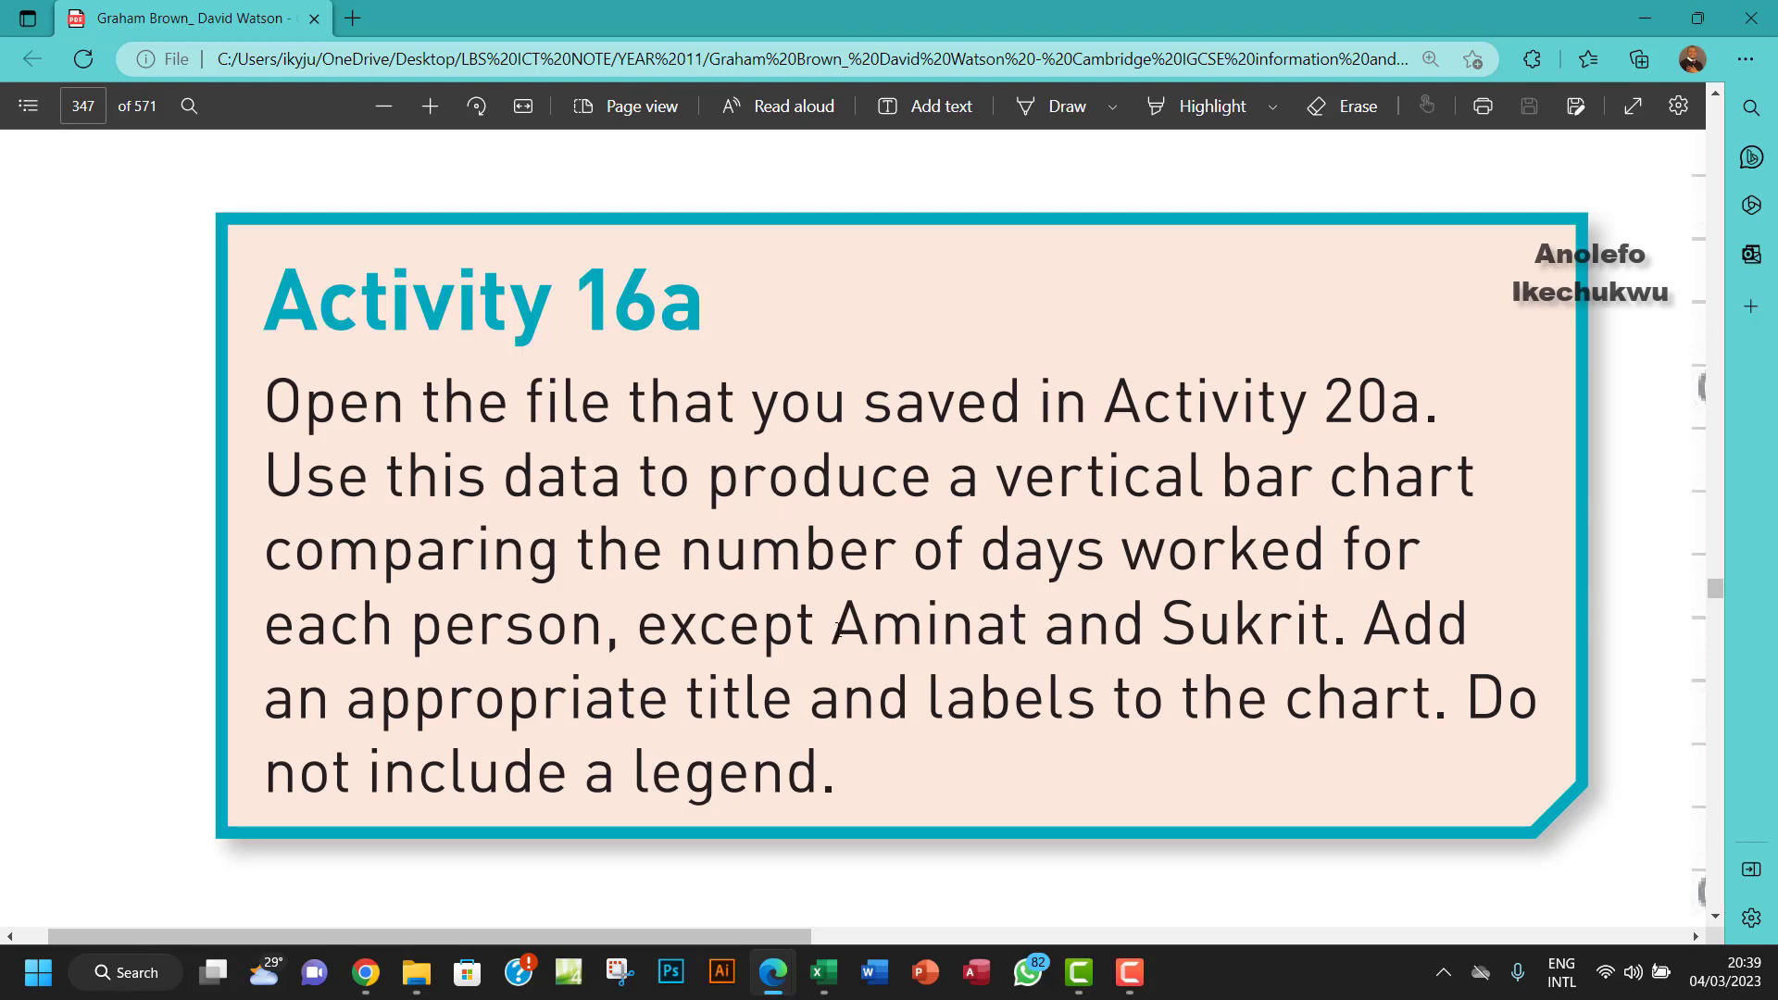
left_click_drag(836, 625, 1026, 626)
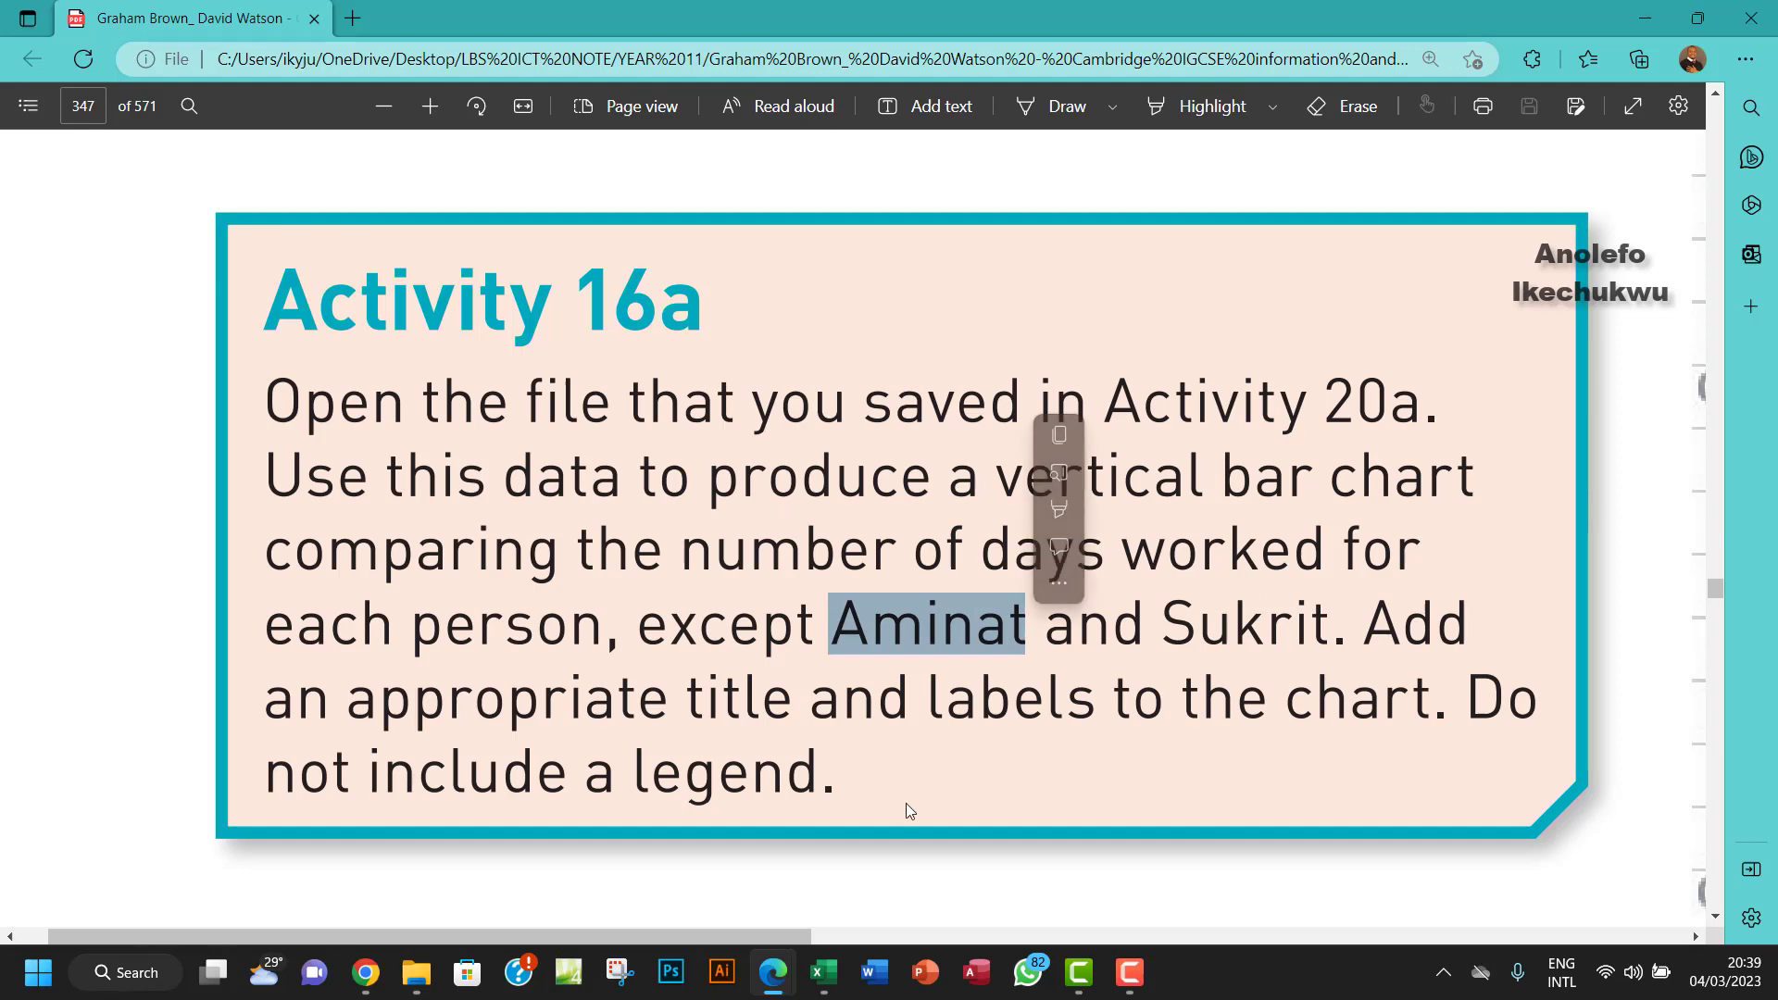
Step: Select A2:B5 and A8:B12 together, leaving out Sukrit and Aminat
left_click(822, 972)
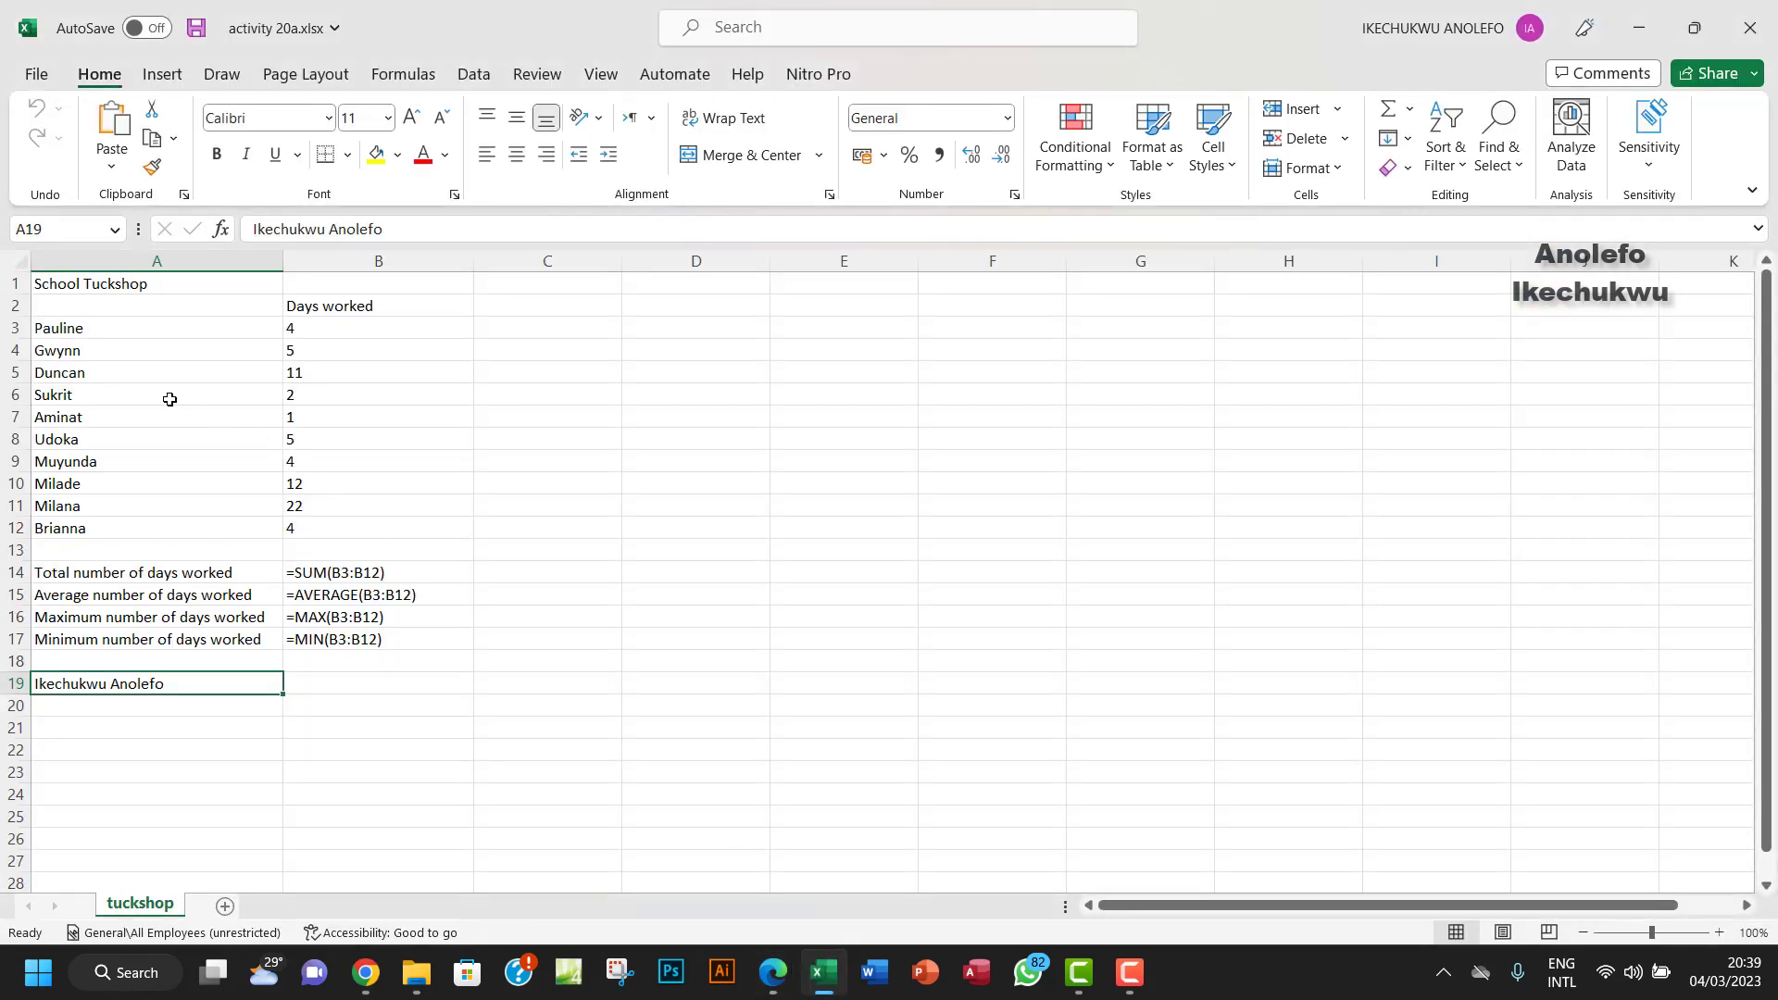
left_click(79, 329)
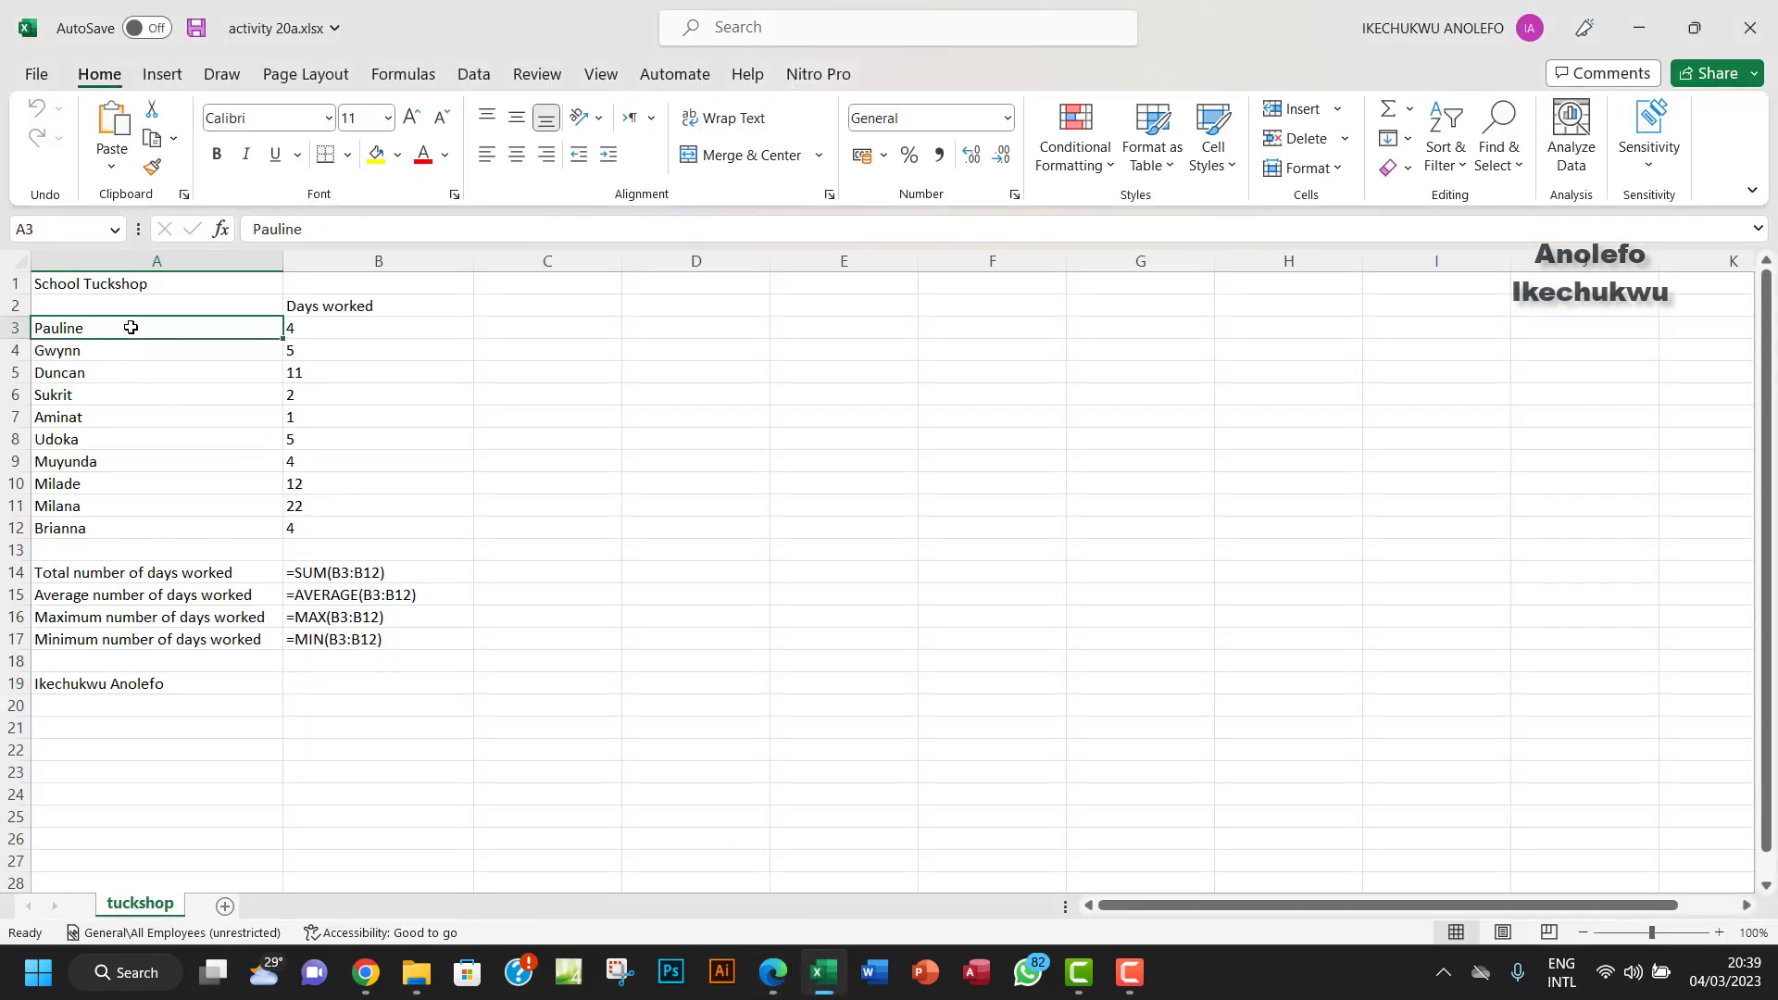
left_click_drag(96, 303, 326, 374)
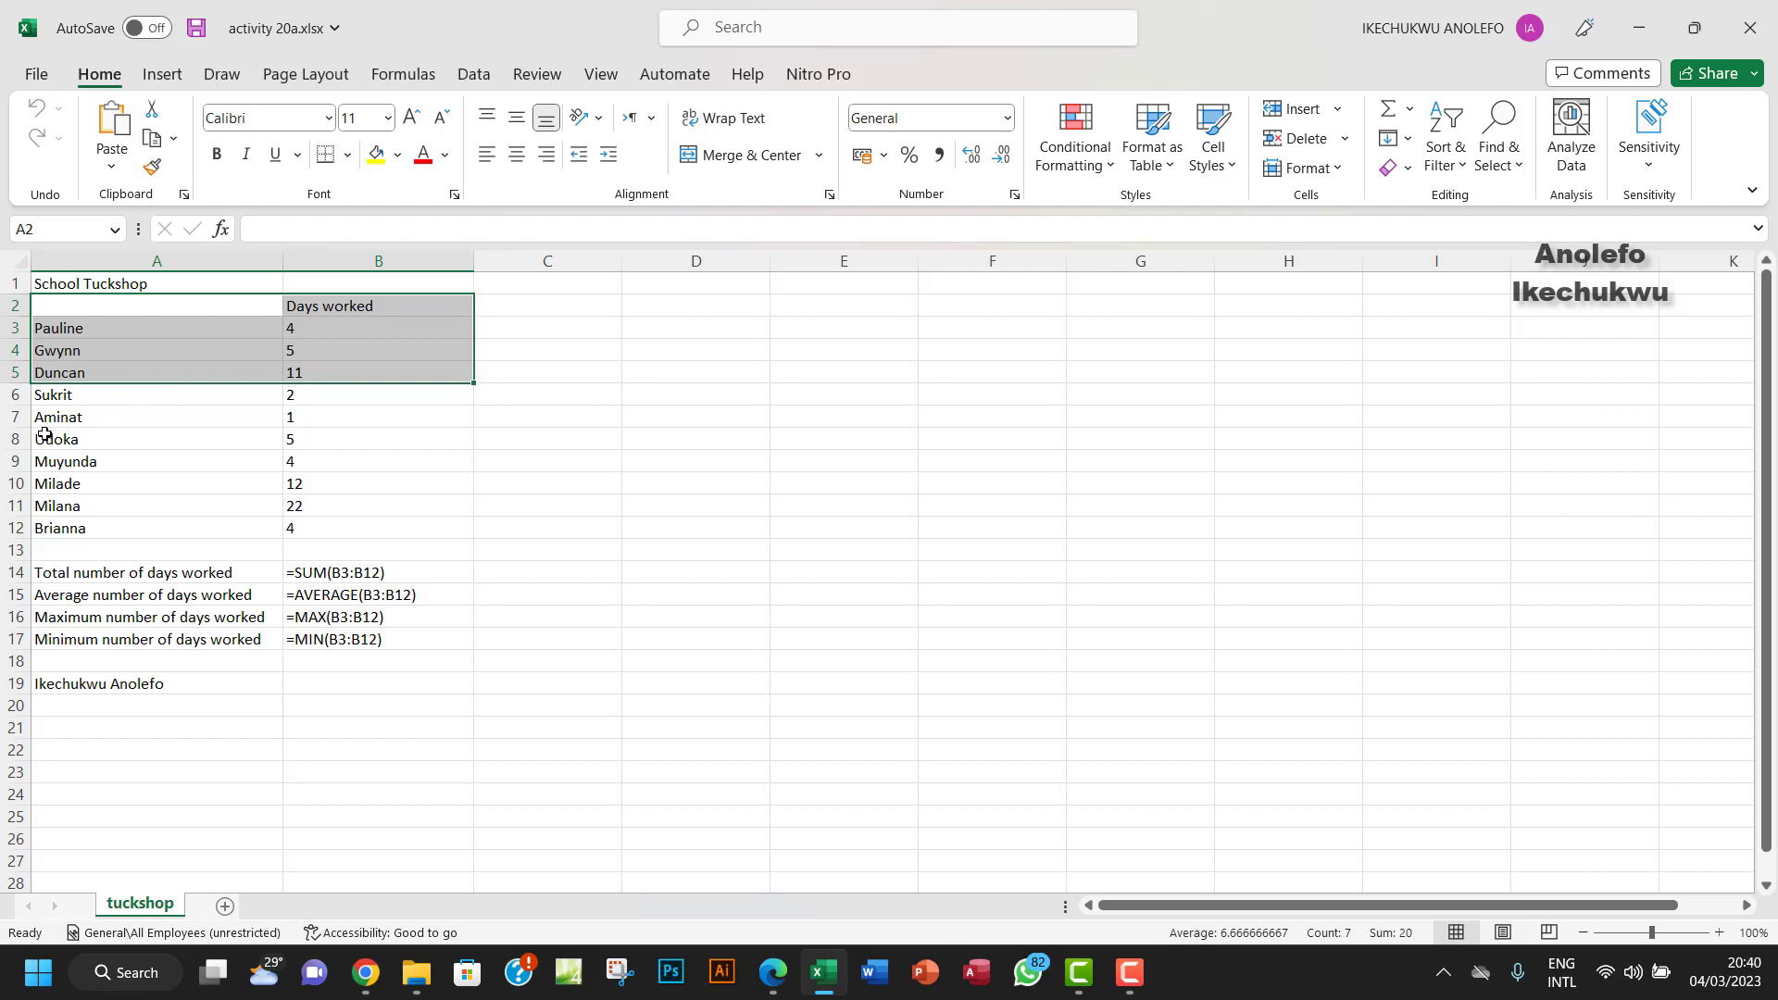
left_click_drag(44, 434, 331, 535, "ctrl")
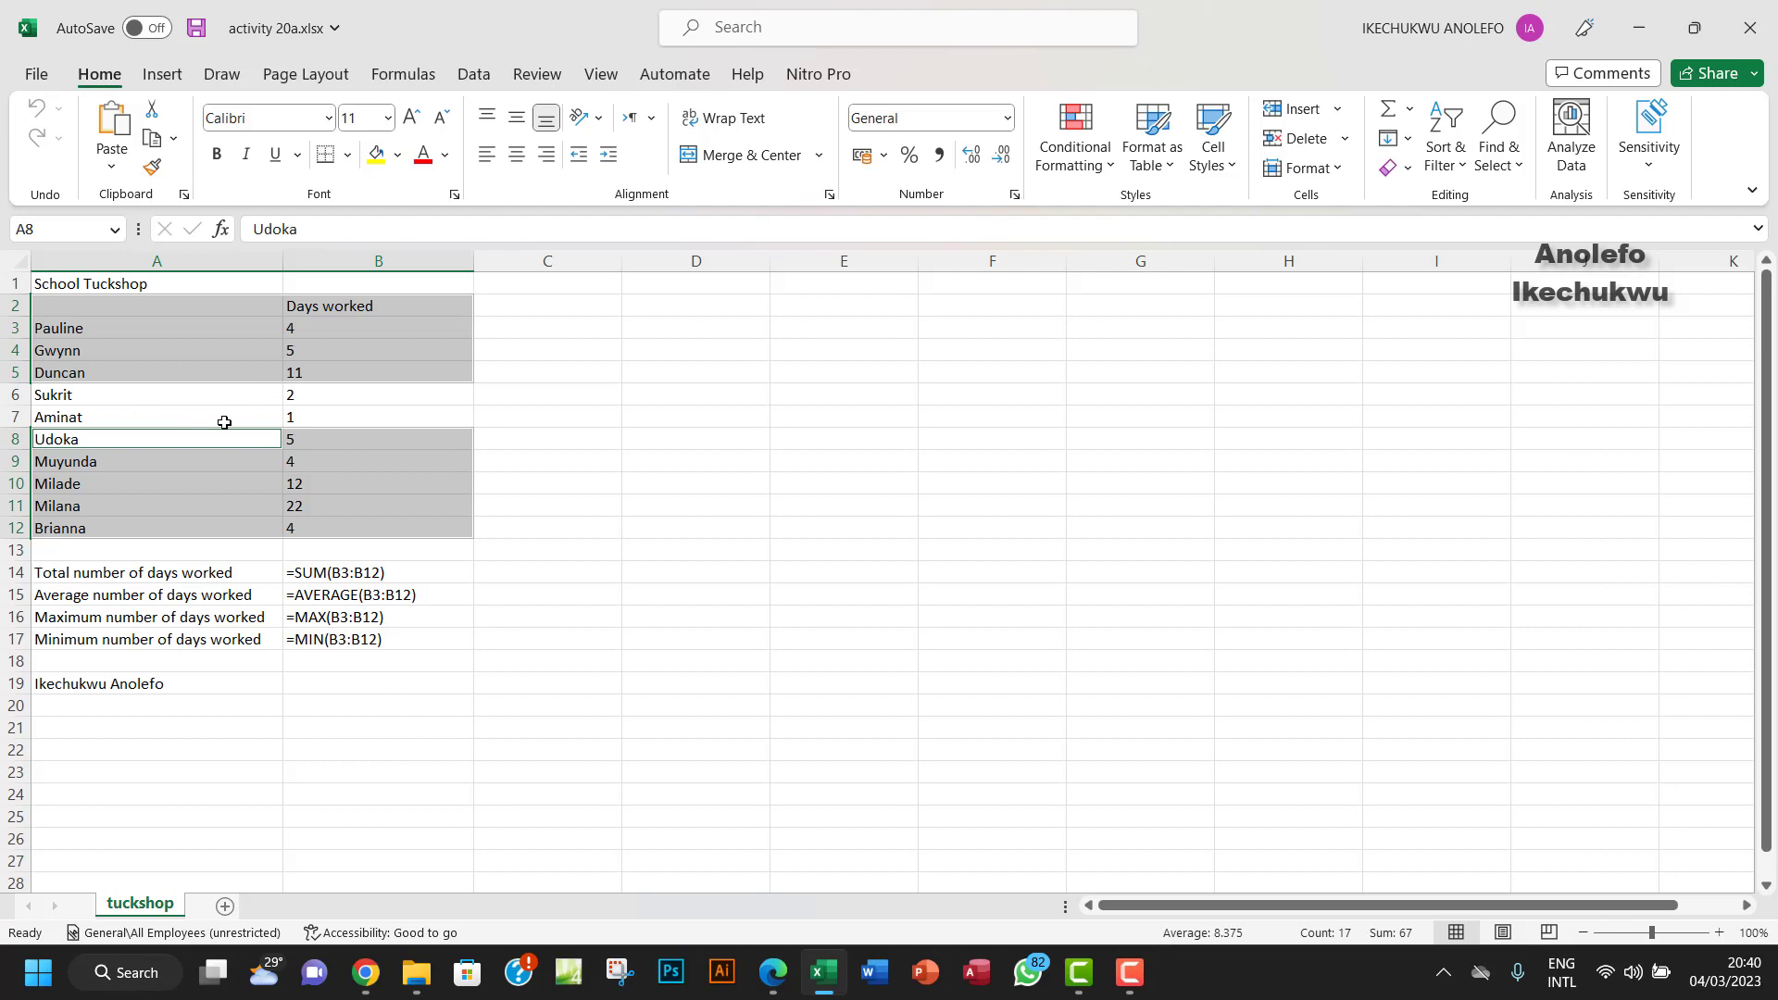
Step: Insert a 2-D Clustered Column chart of the selected names and days worked
left_click(165, 74)
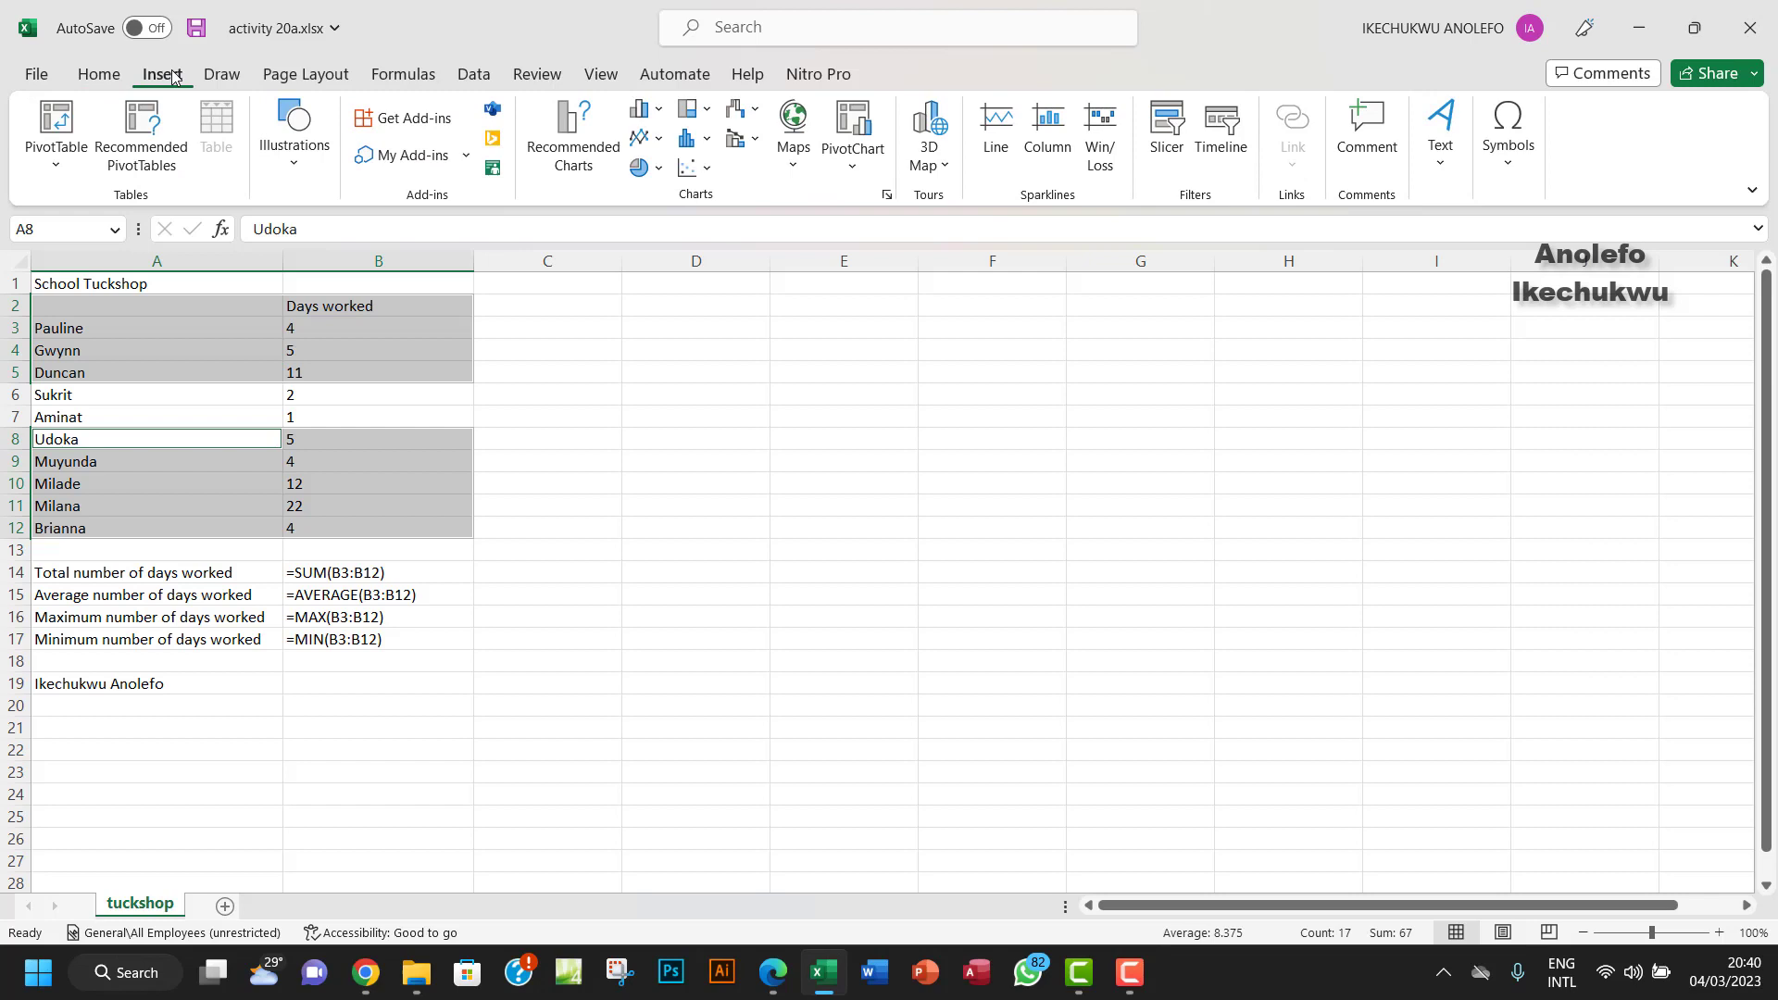
left_click(659, 112)
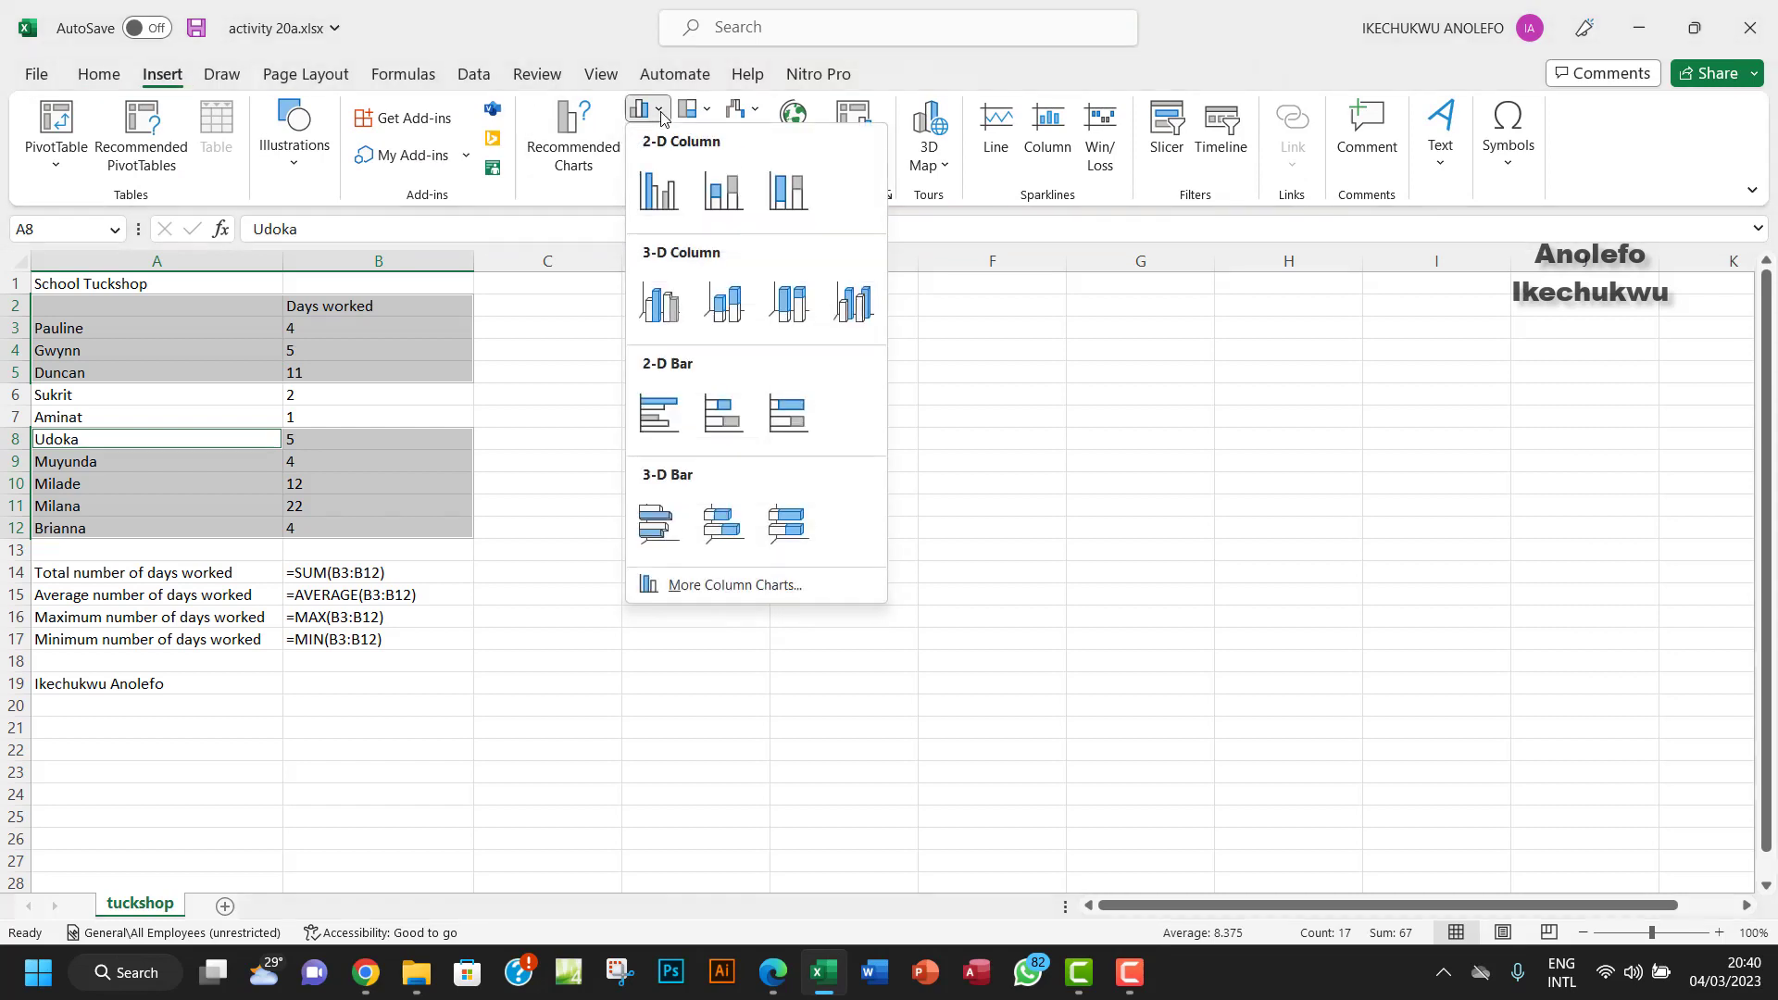
left_click(659, 199)
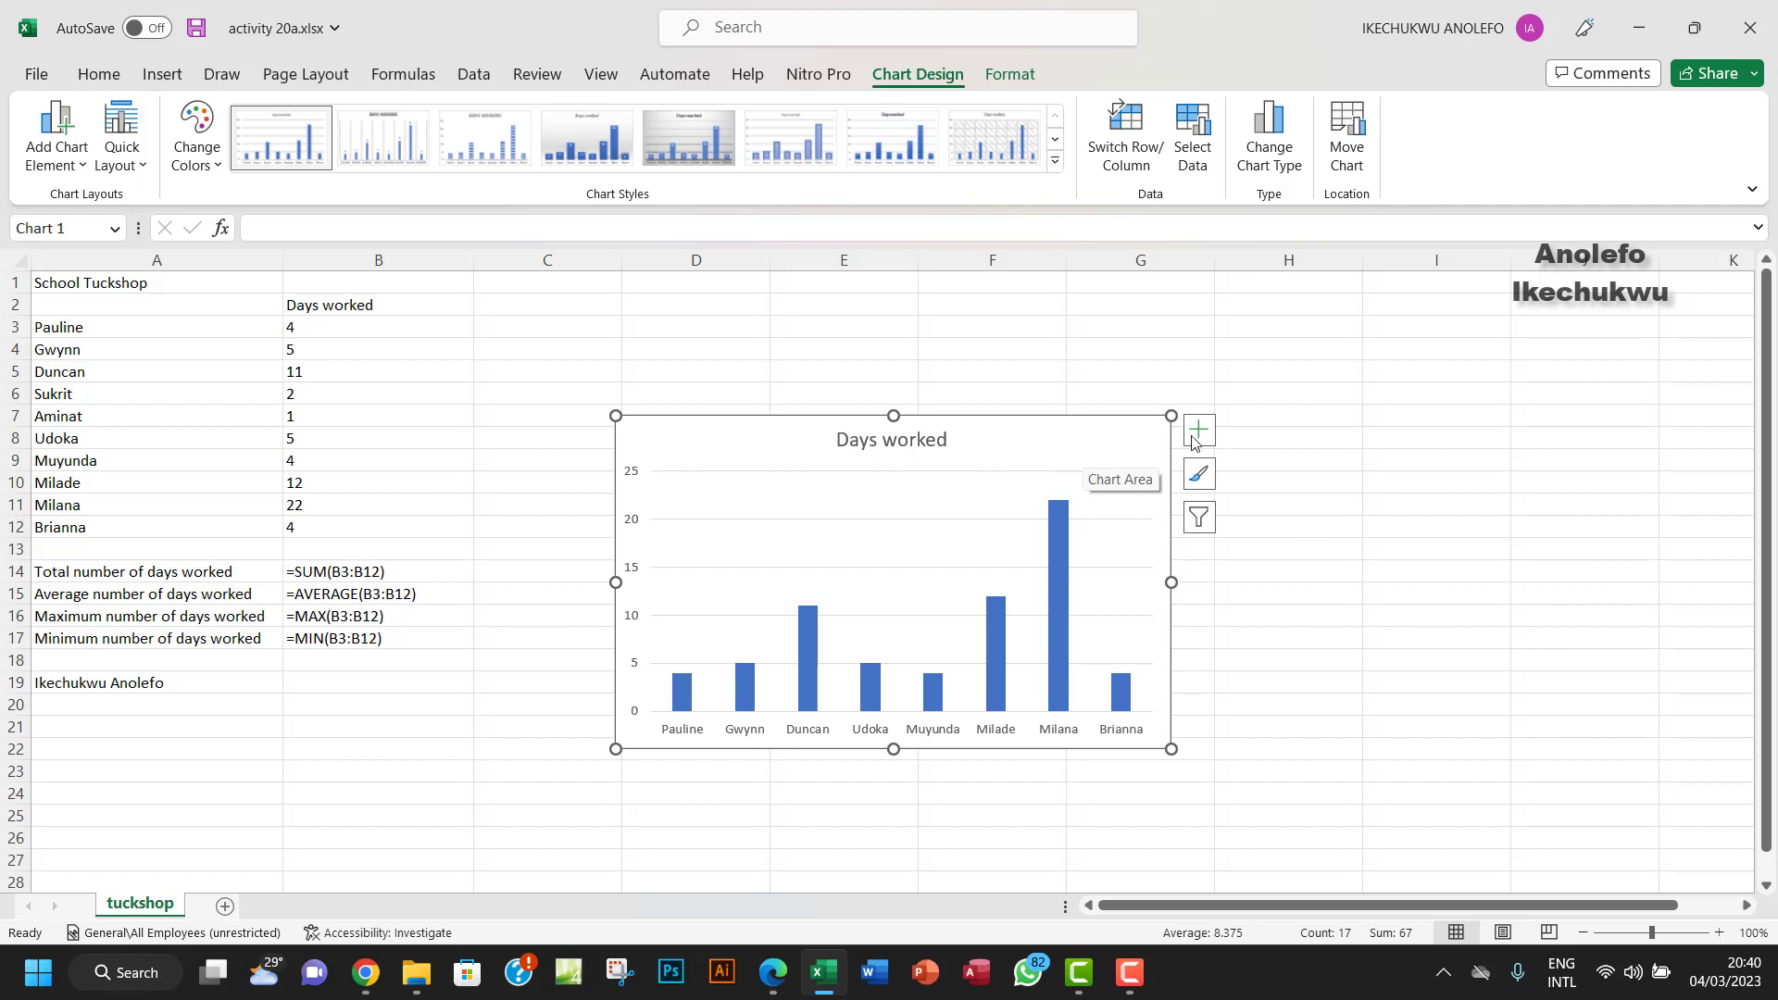
Step: Add axis titles to the chart and label the vertical axis 'Days Worked'
left_click(1330, 355)
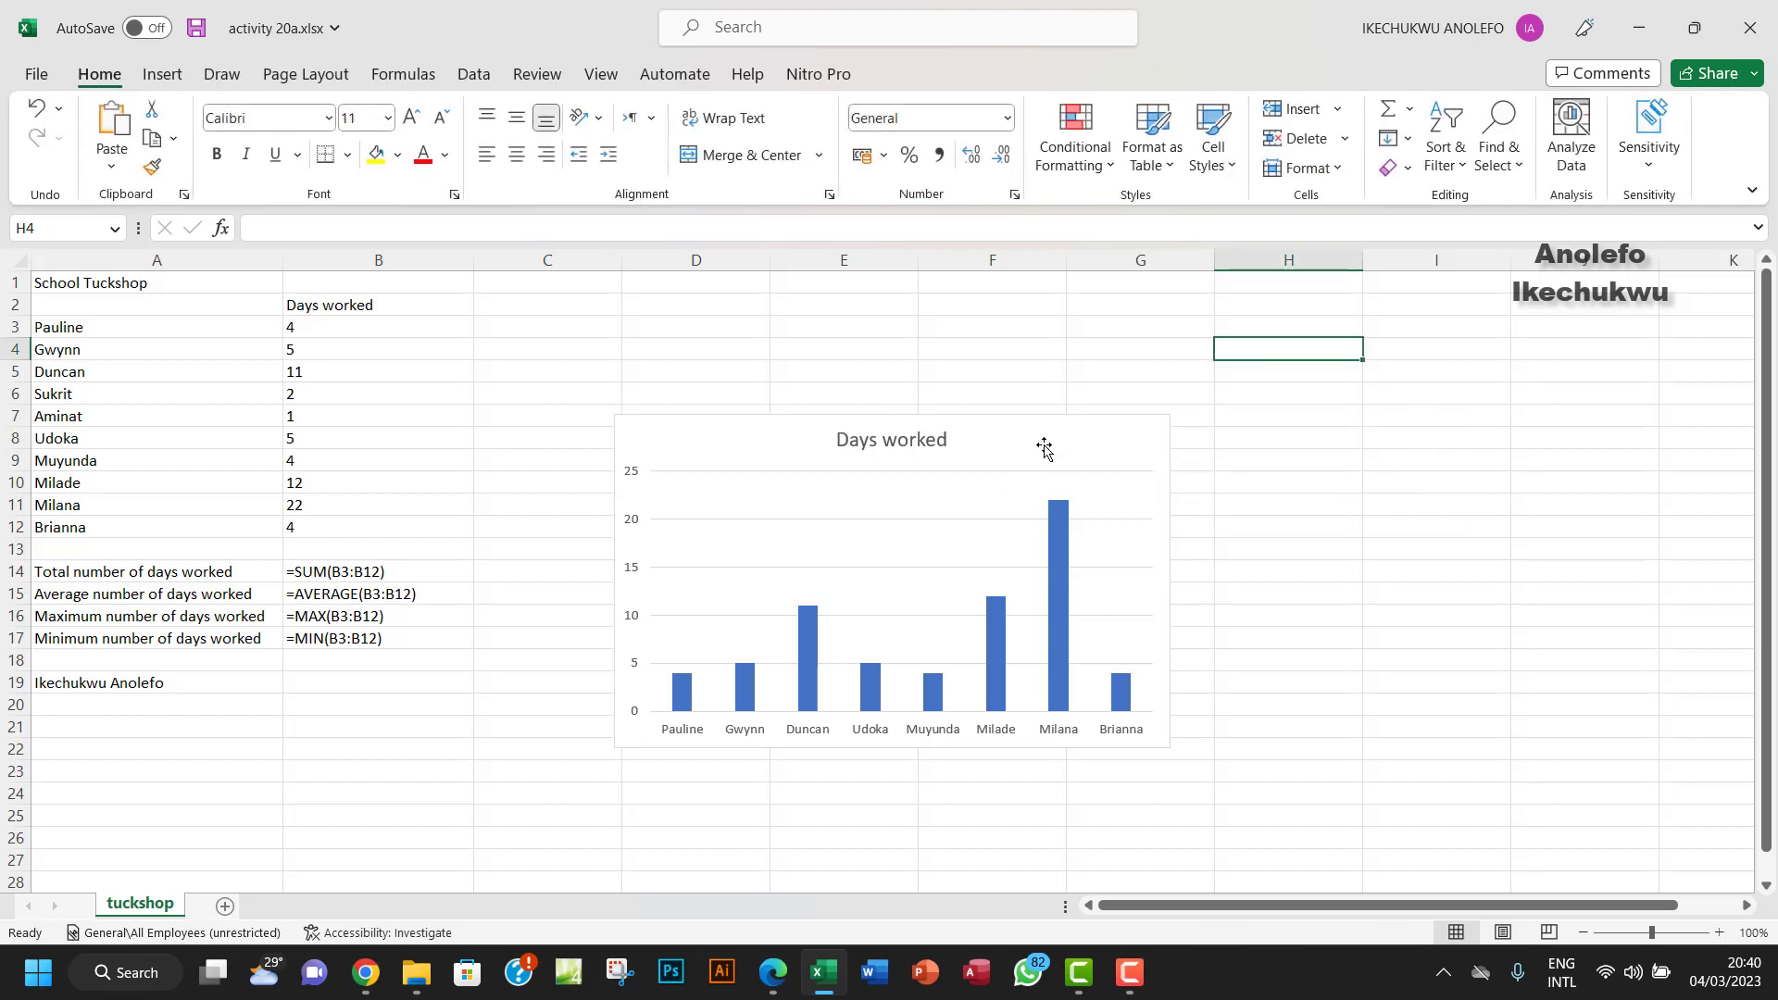
left_click(1044, 449)
left_click(1201, 435)
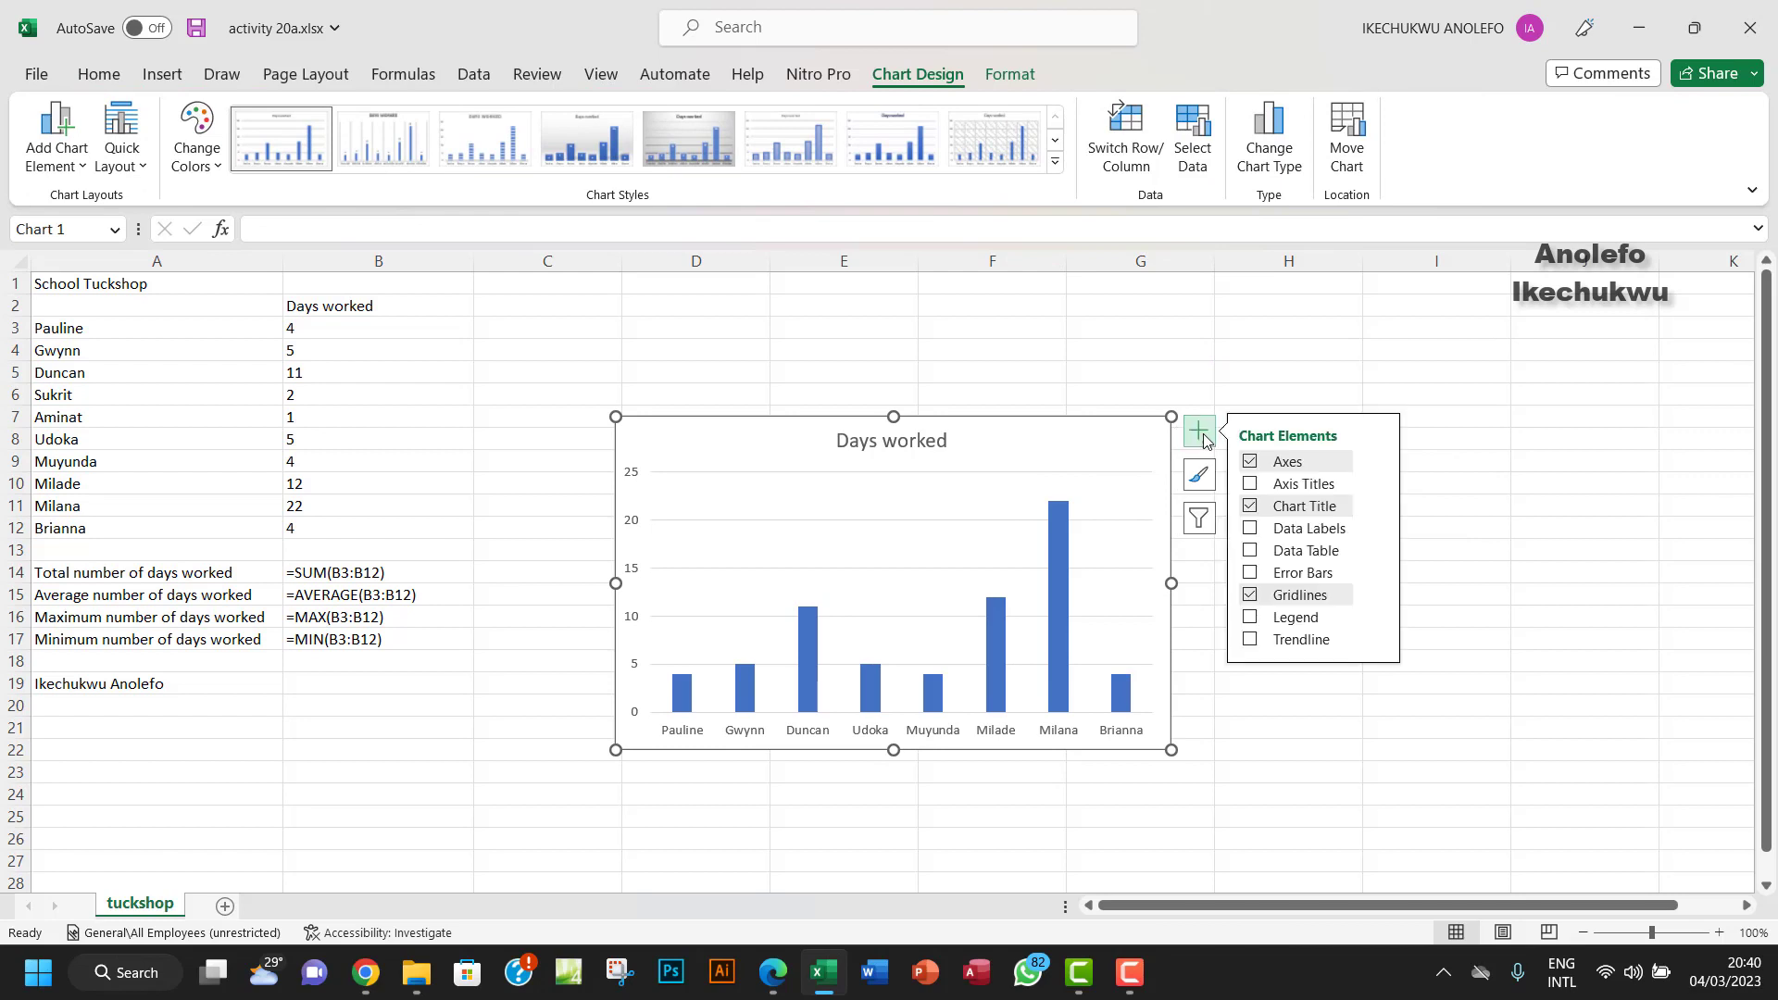
left_click(1252, 485)
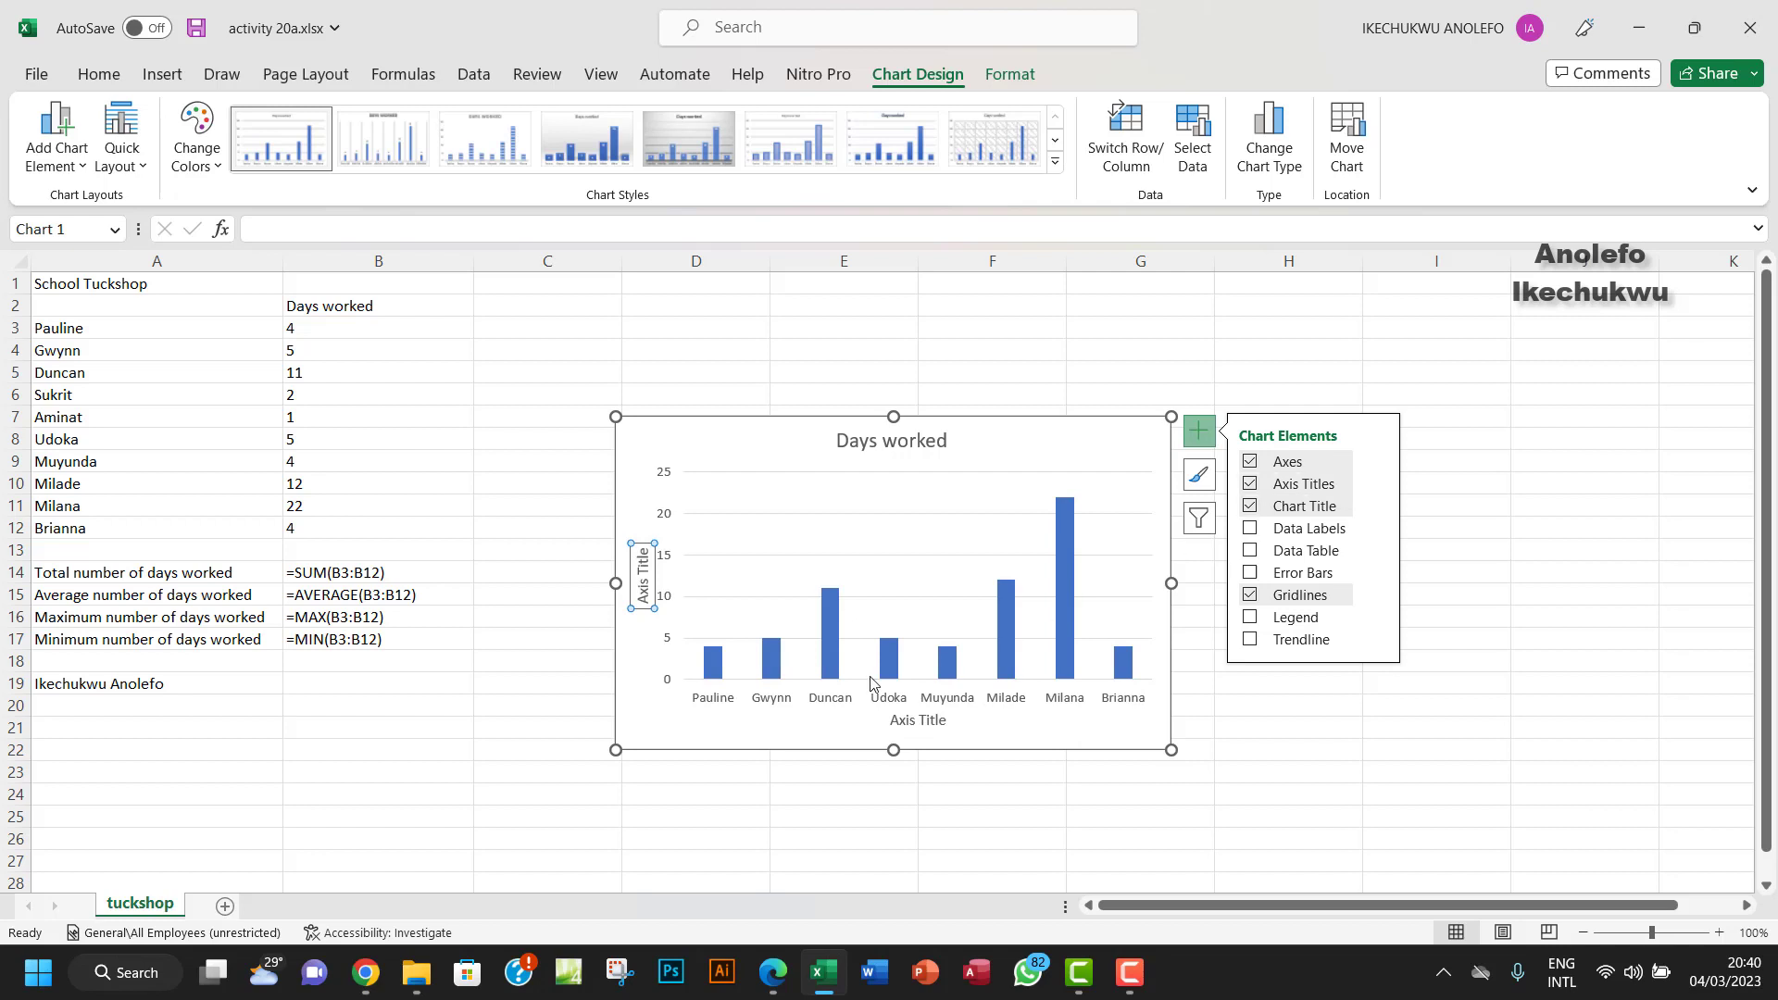
left_click(645, 555)
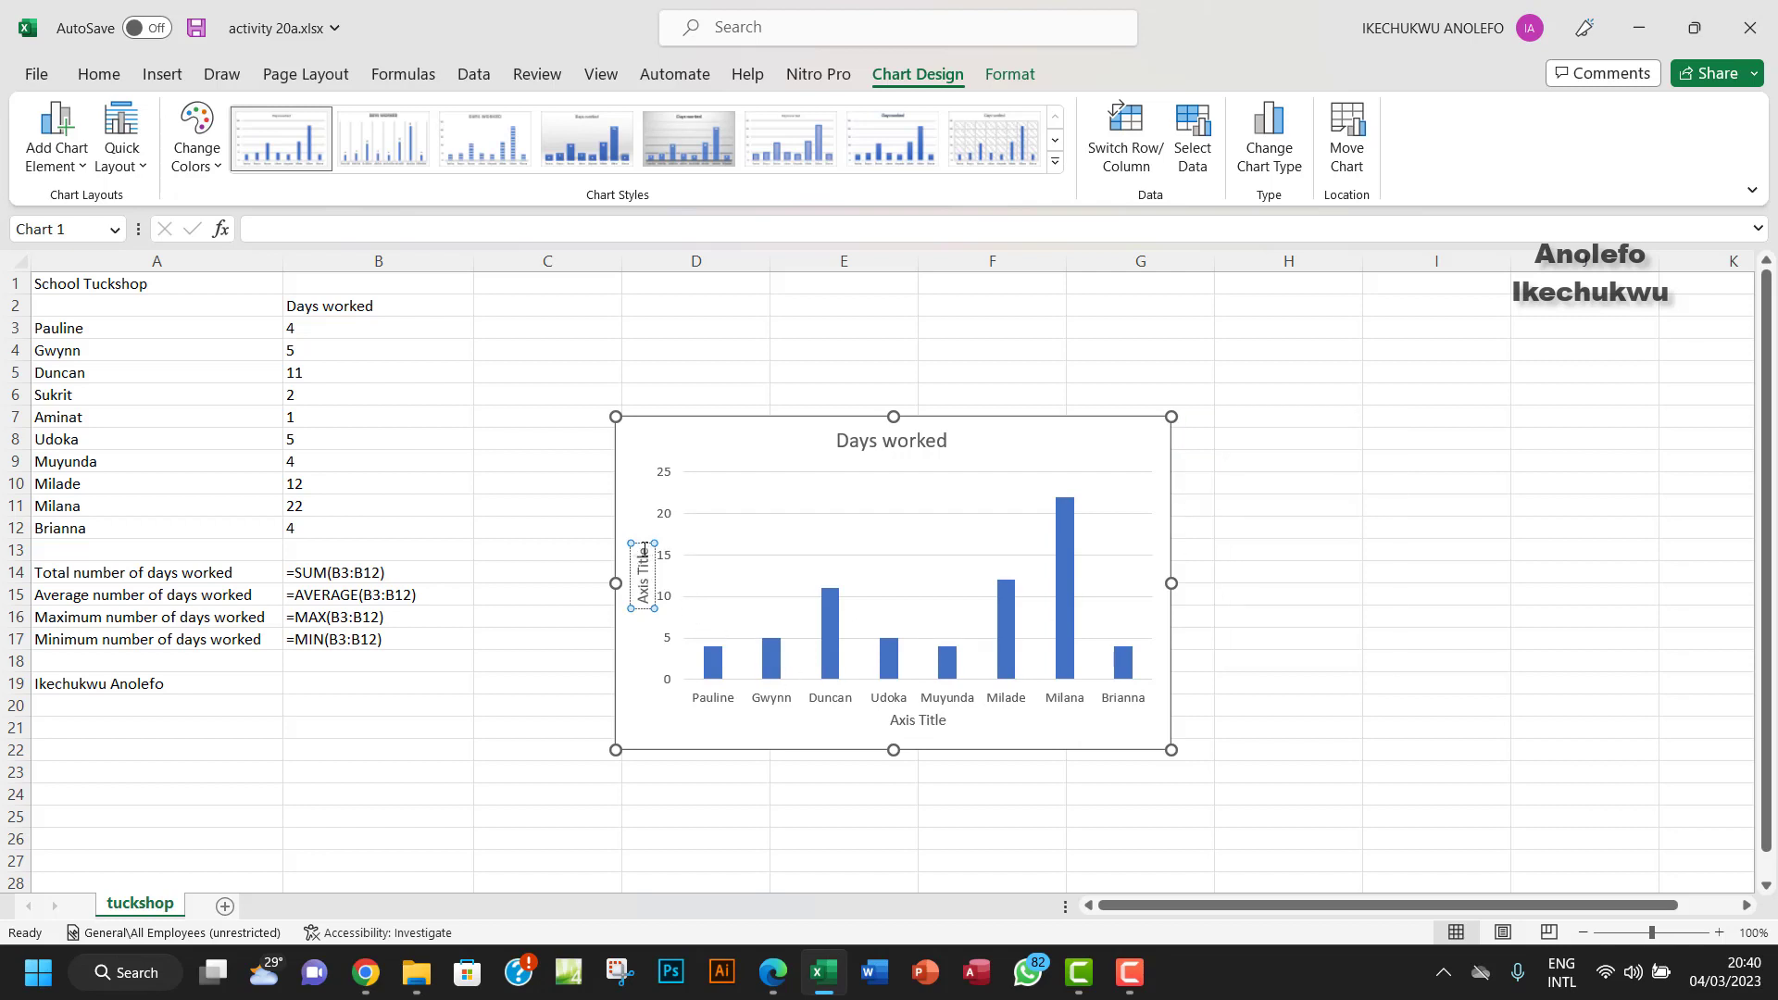
left_click_drag(645, 556, 642, 597)
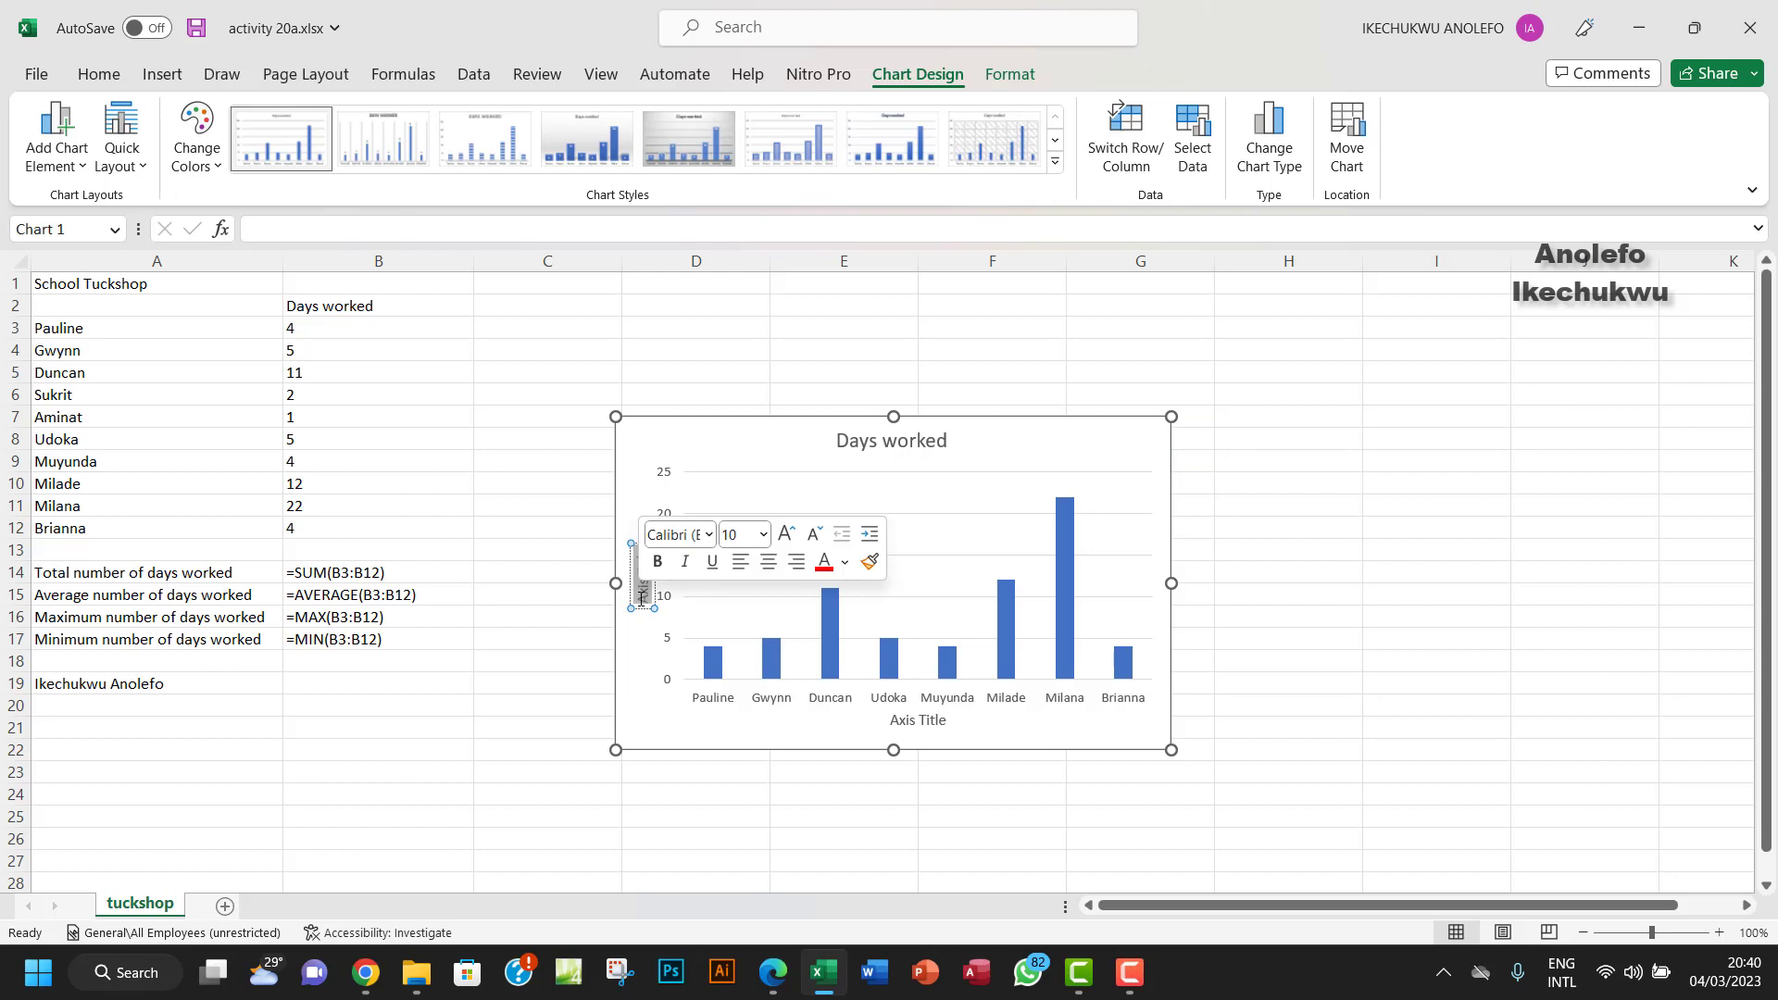
type("Days")
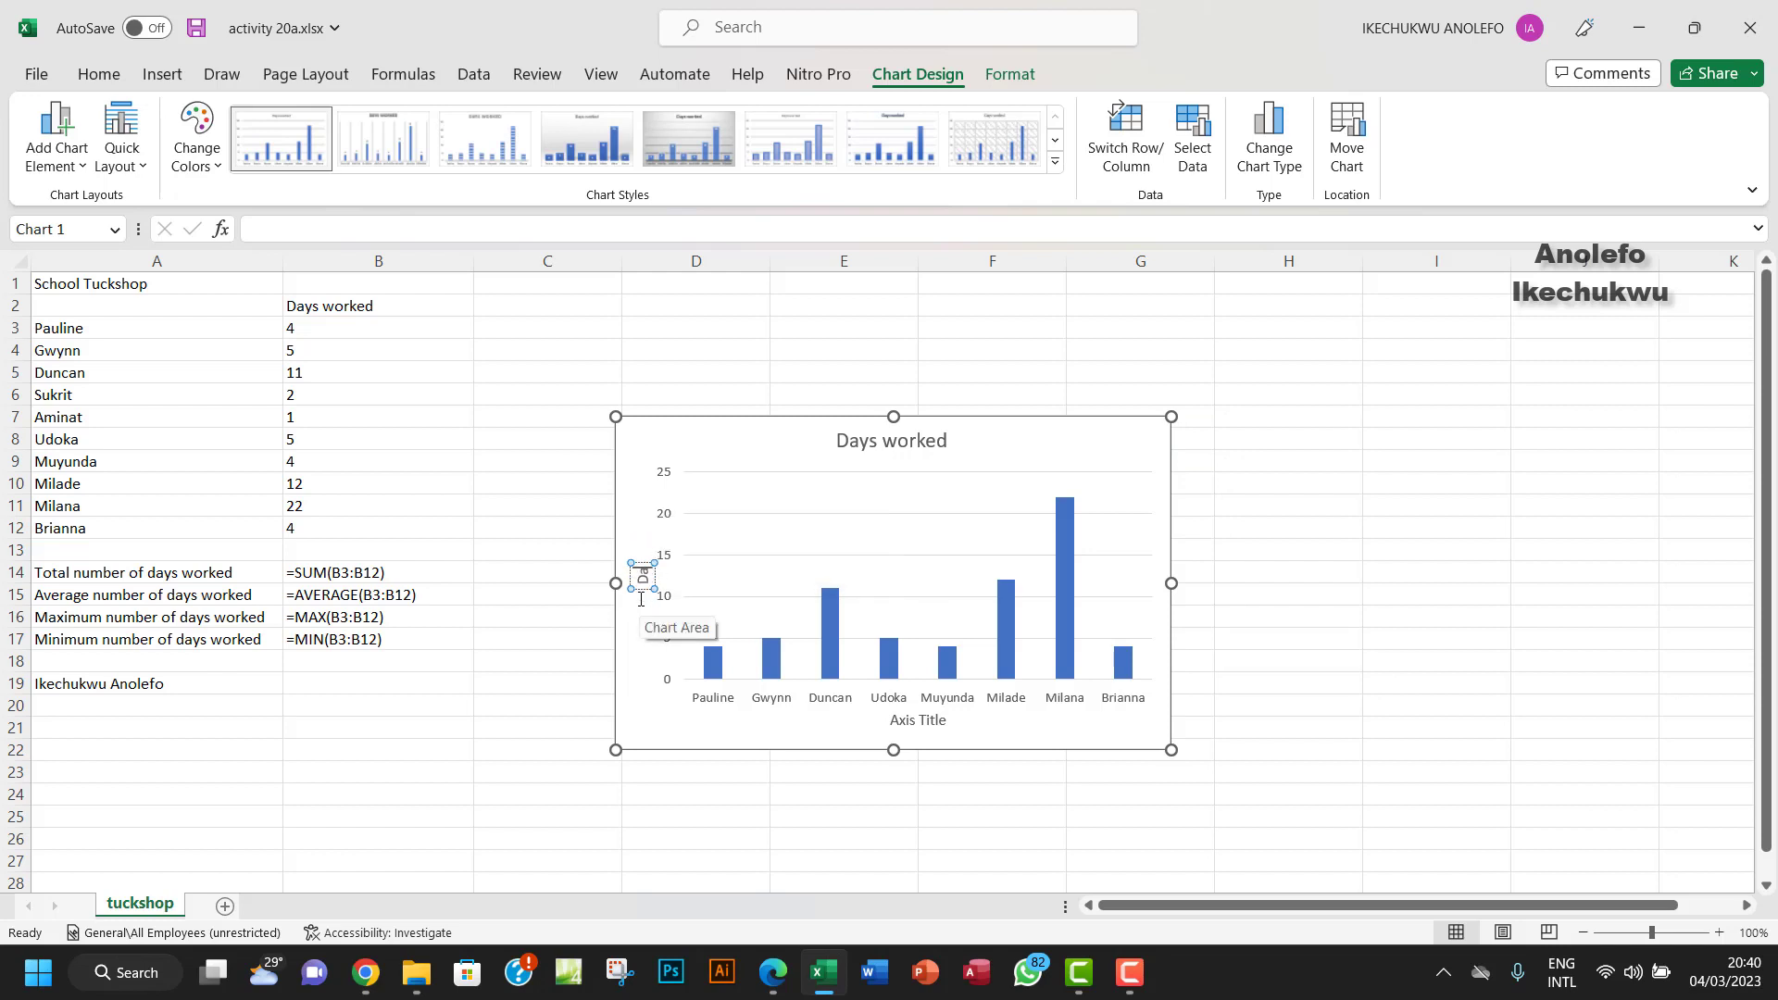
type(" Worked")
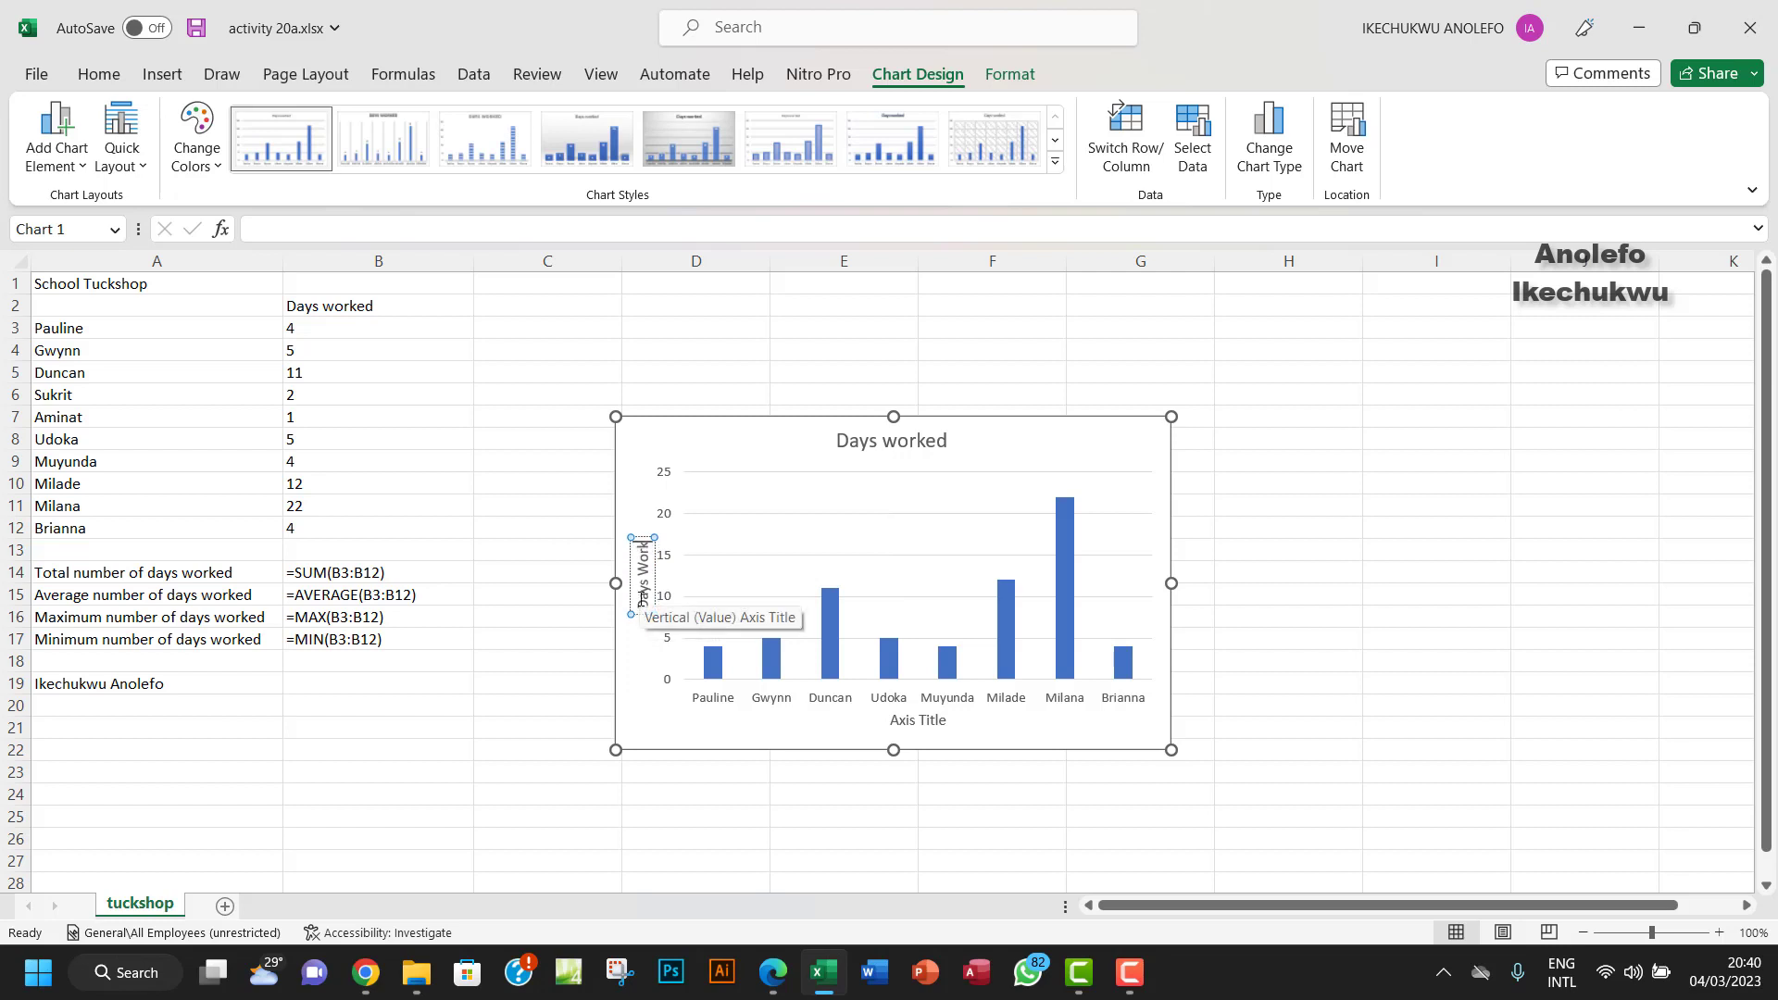
Step: Label the horizontal axis 'Students'
left_click(917, 720)
left_click_drag(891, 720, 944, 723)
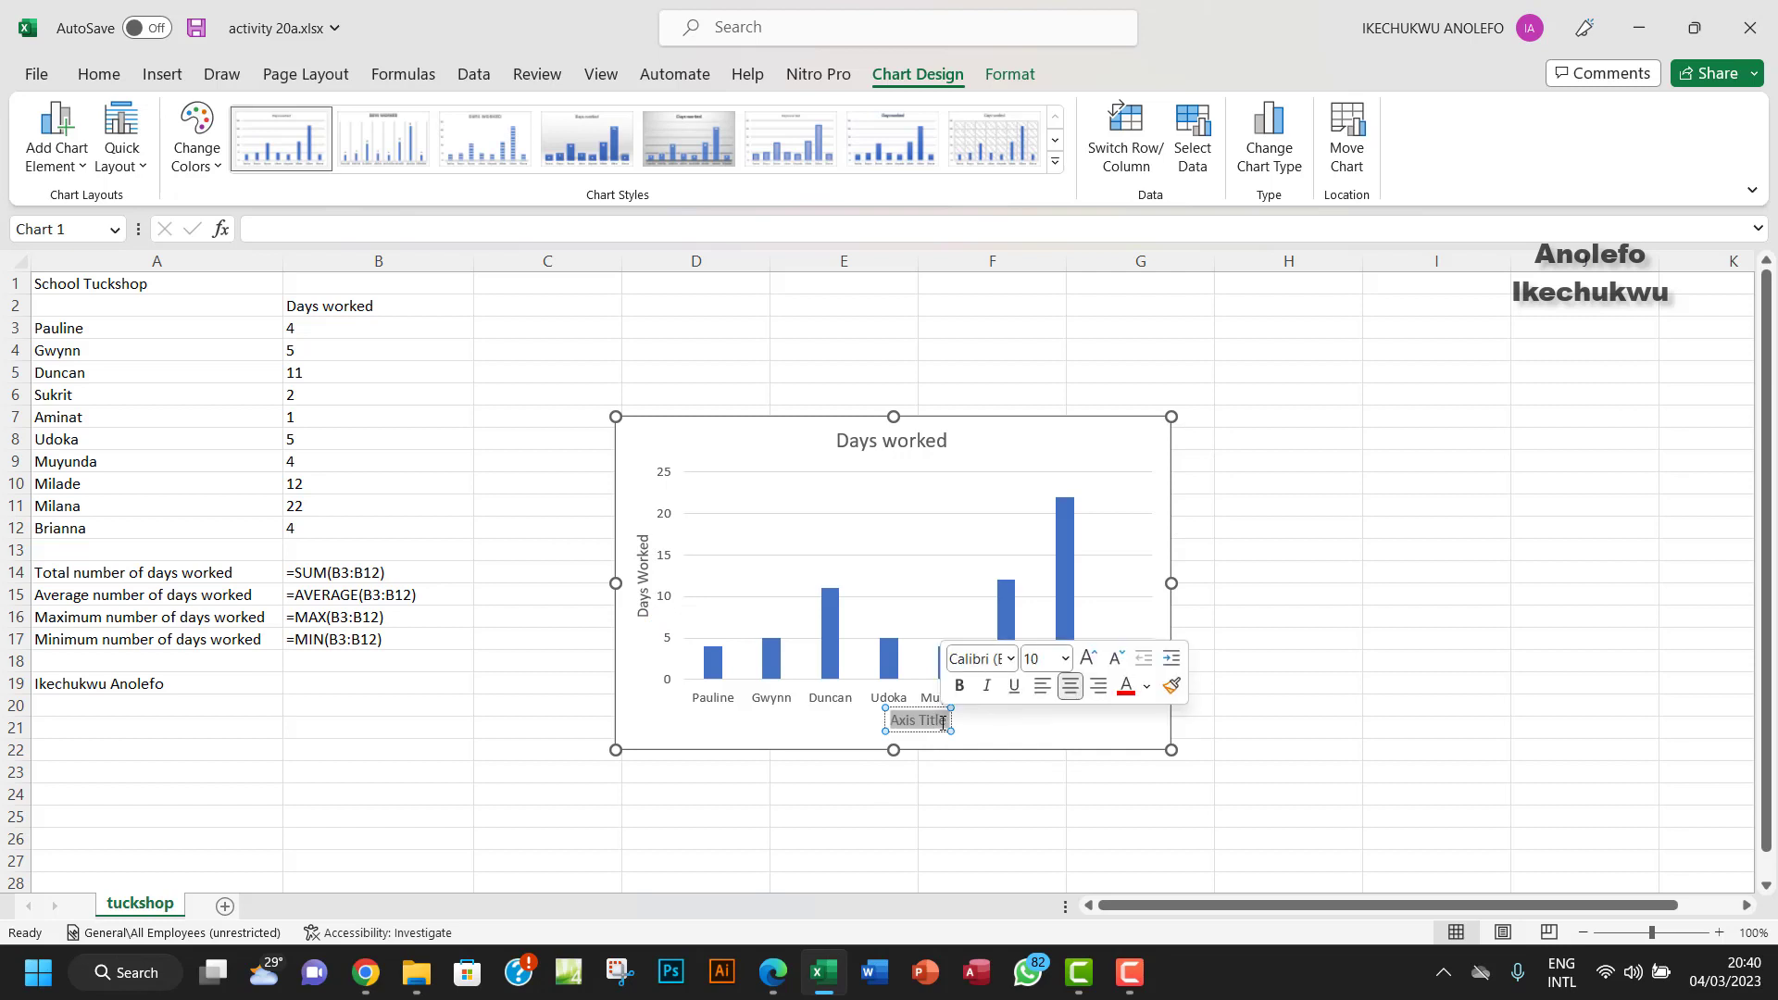
type("Sd")
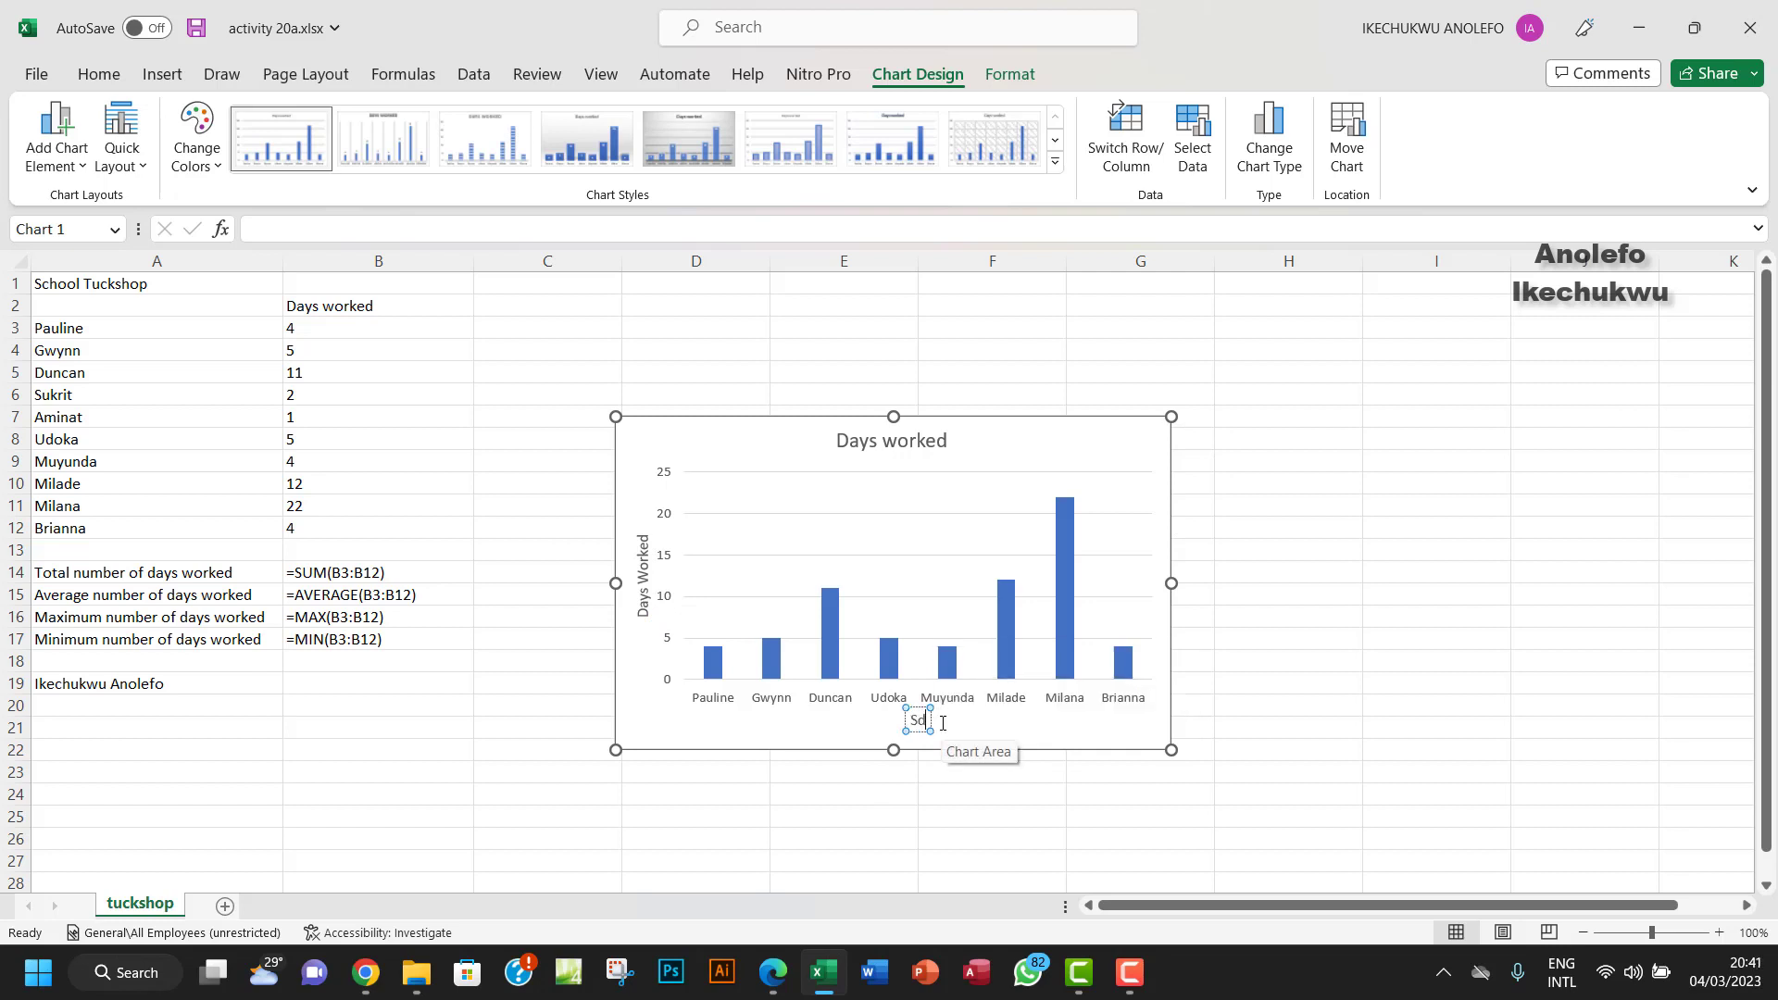
key("BackSpace")
type("tudents")
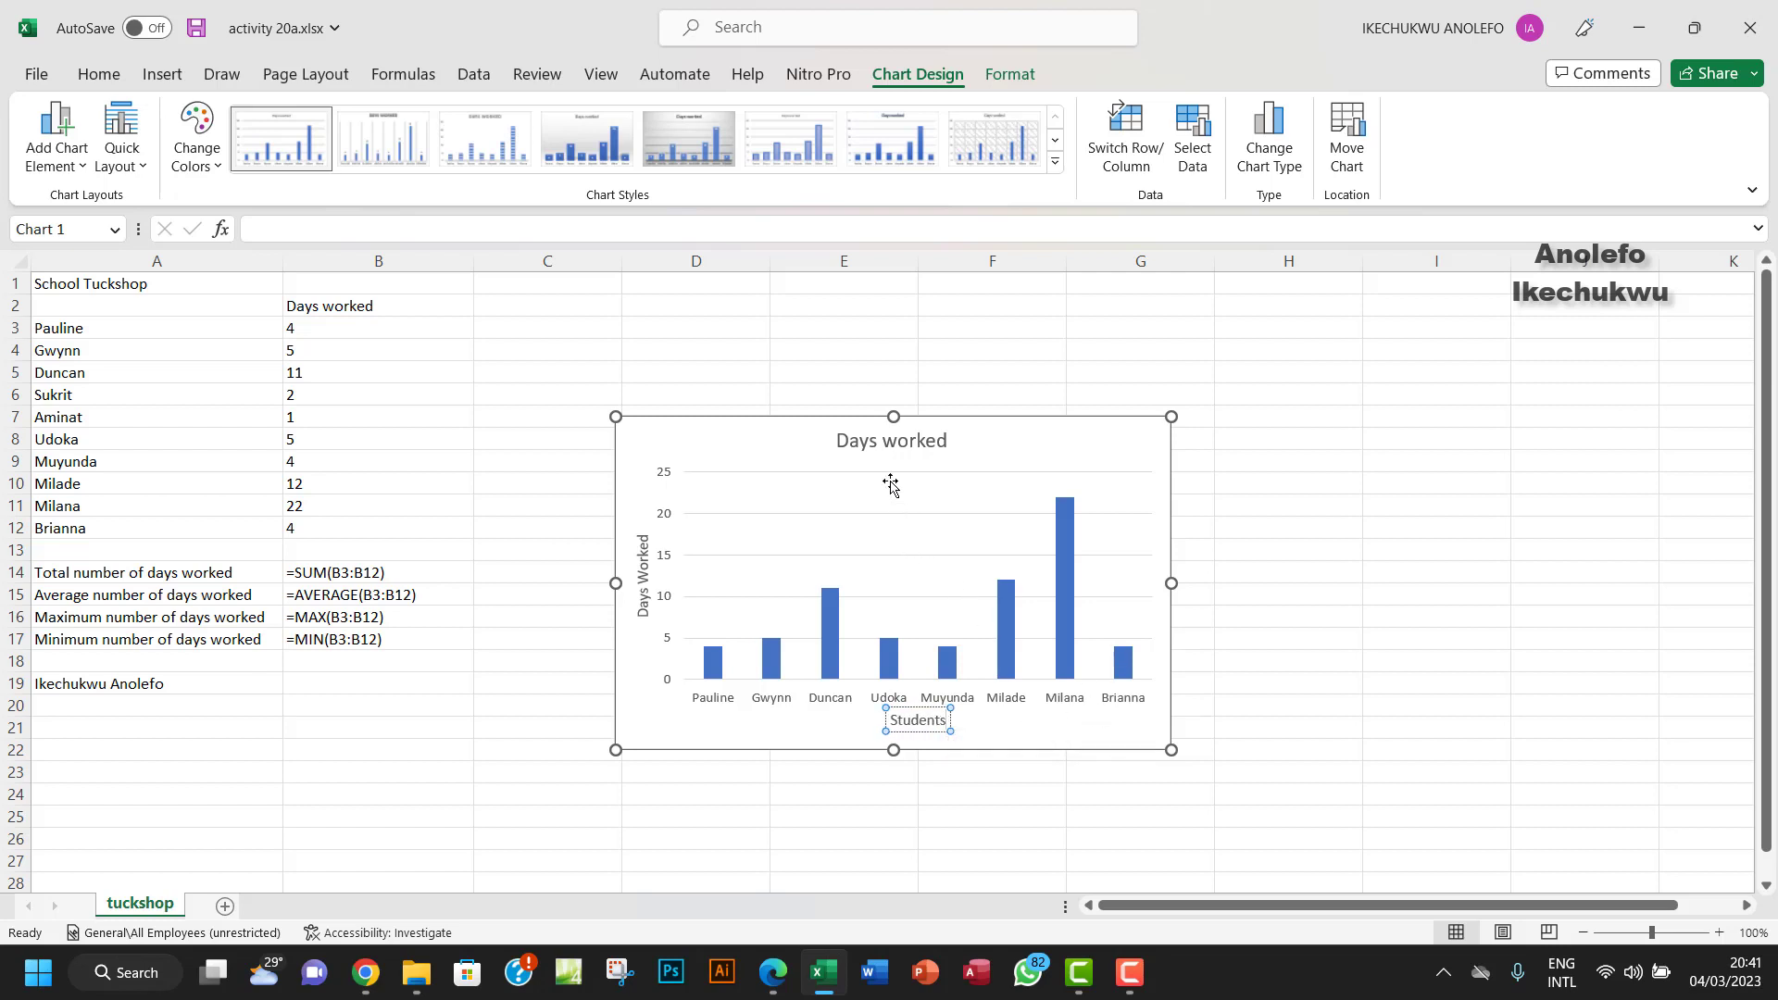
Step: Extend the chart title to 'Days worked in School Tuckshop by each Students'
left_click(877, 430)
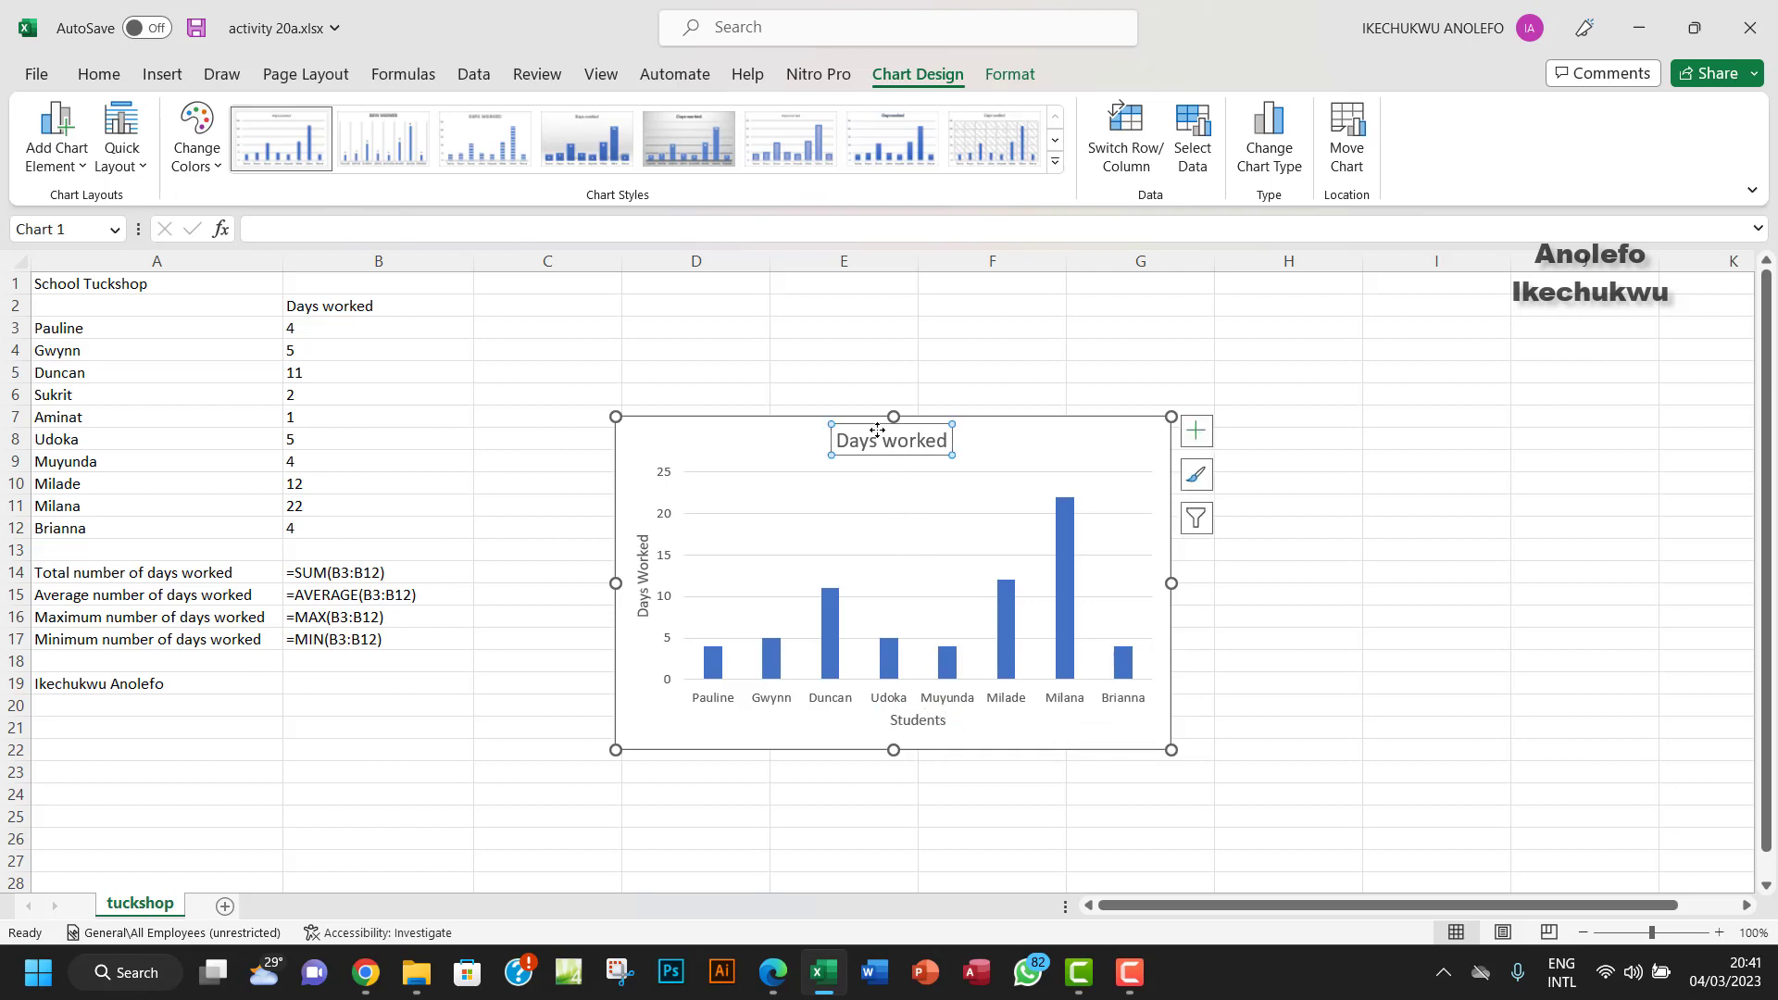
left_click(947, 442)
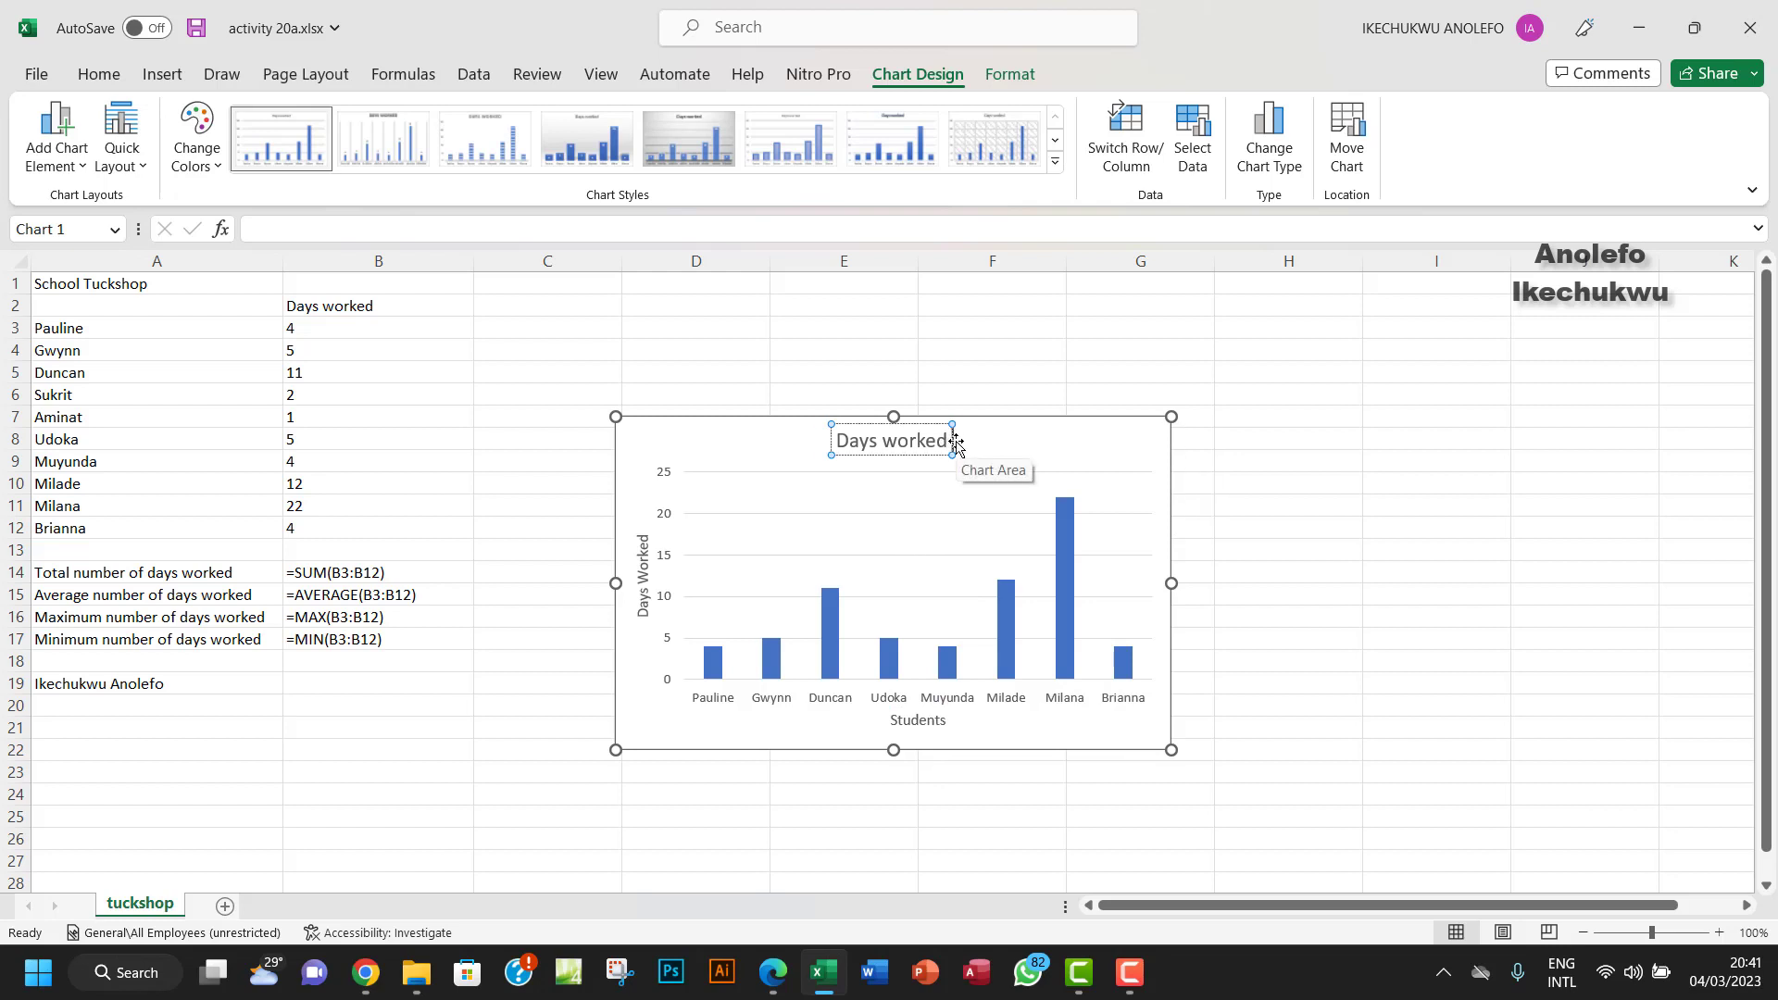
type("b")
key("BackSpace")
key("BackSpace")
type("in")
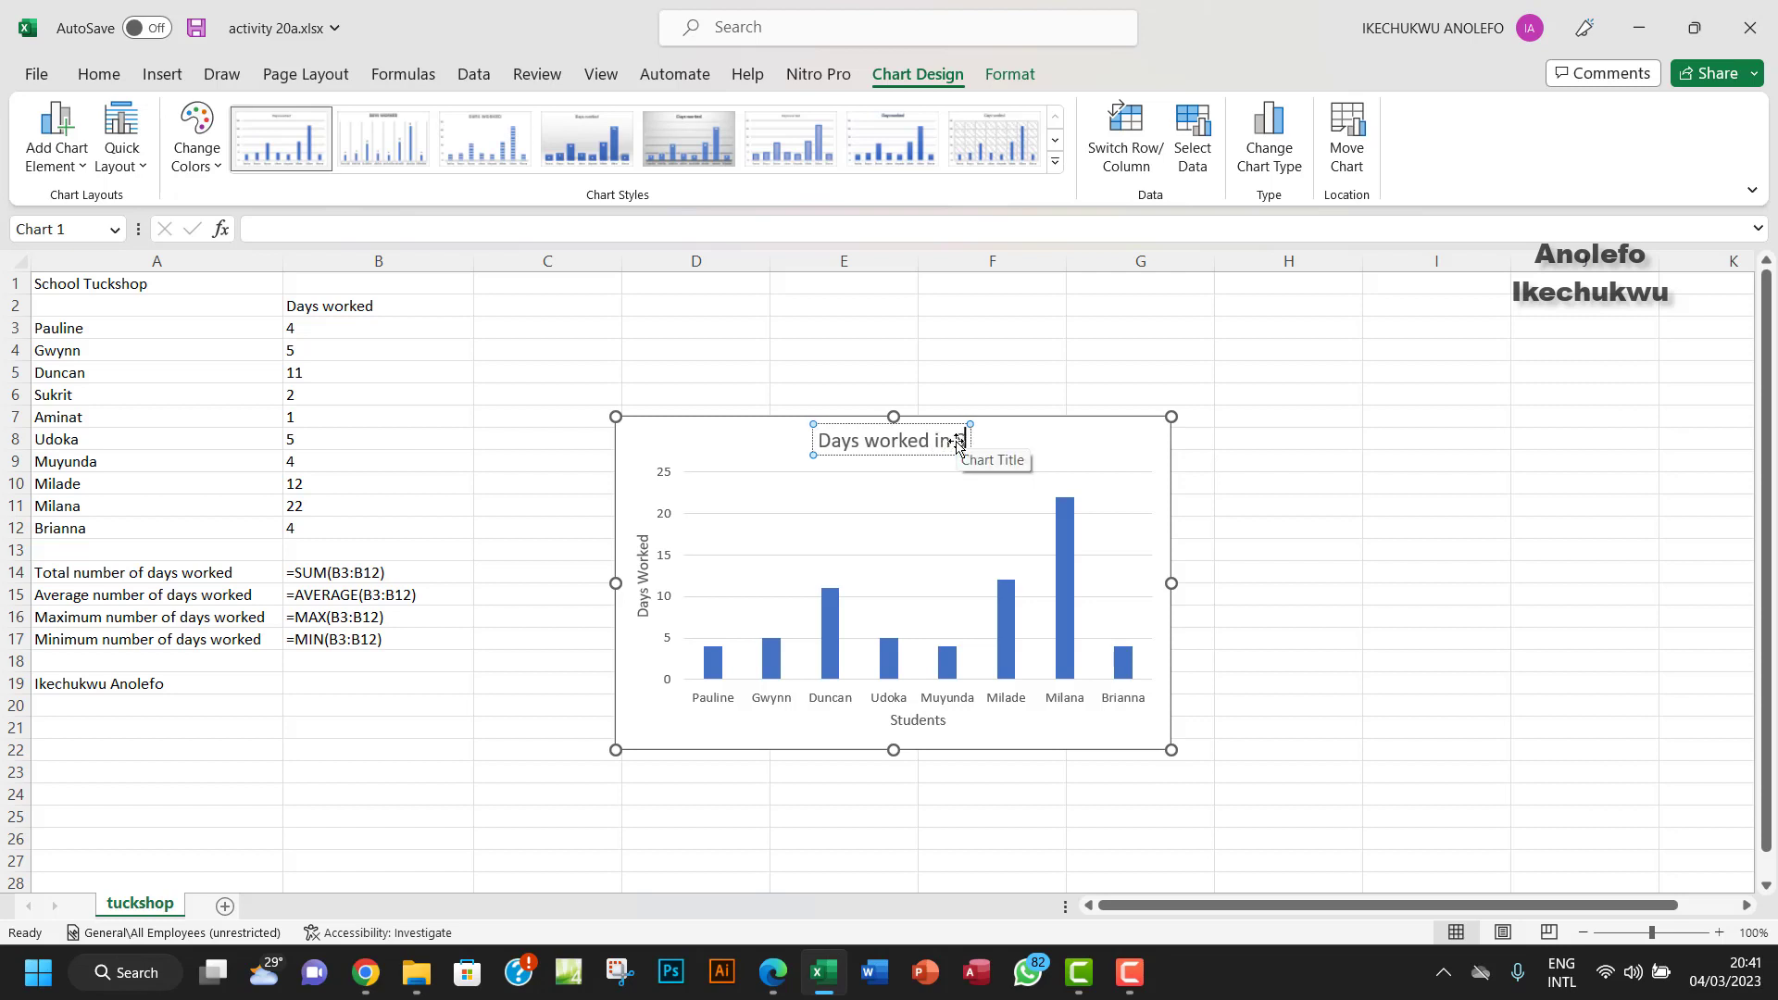
type(" Schoo")
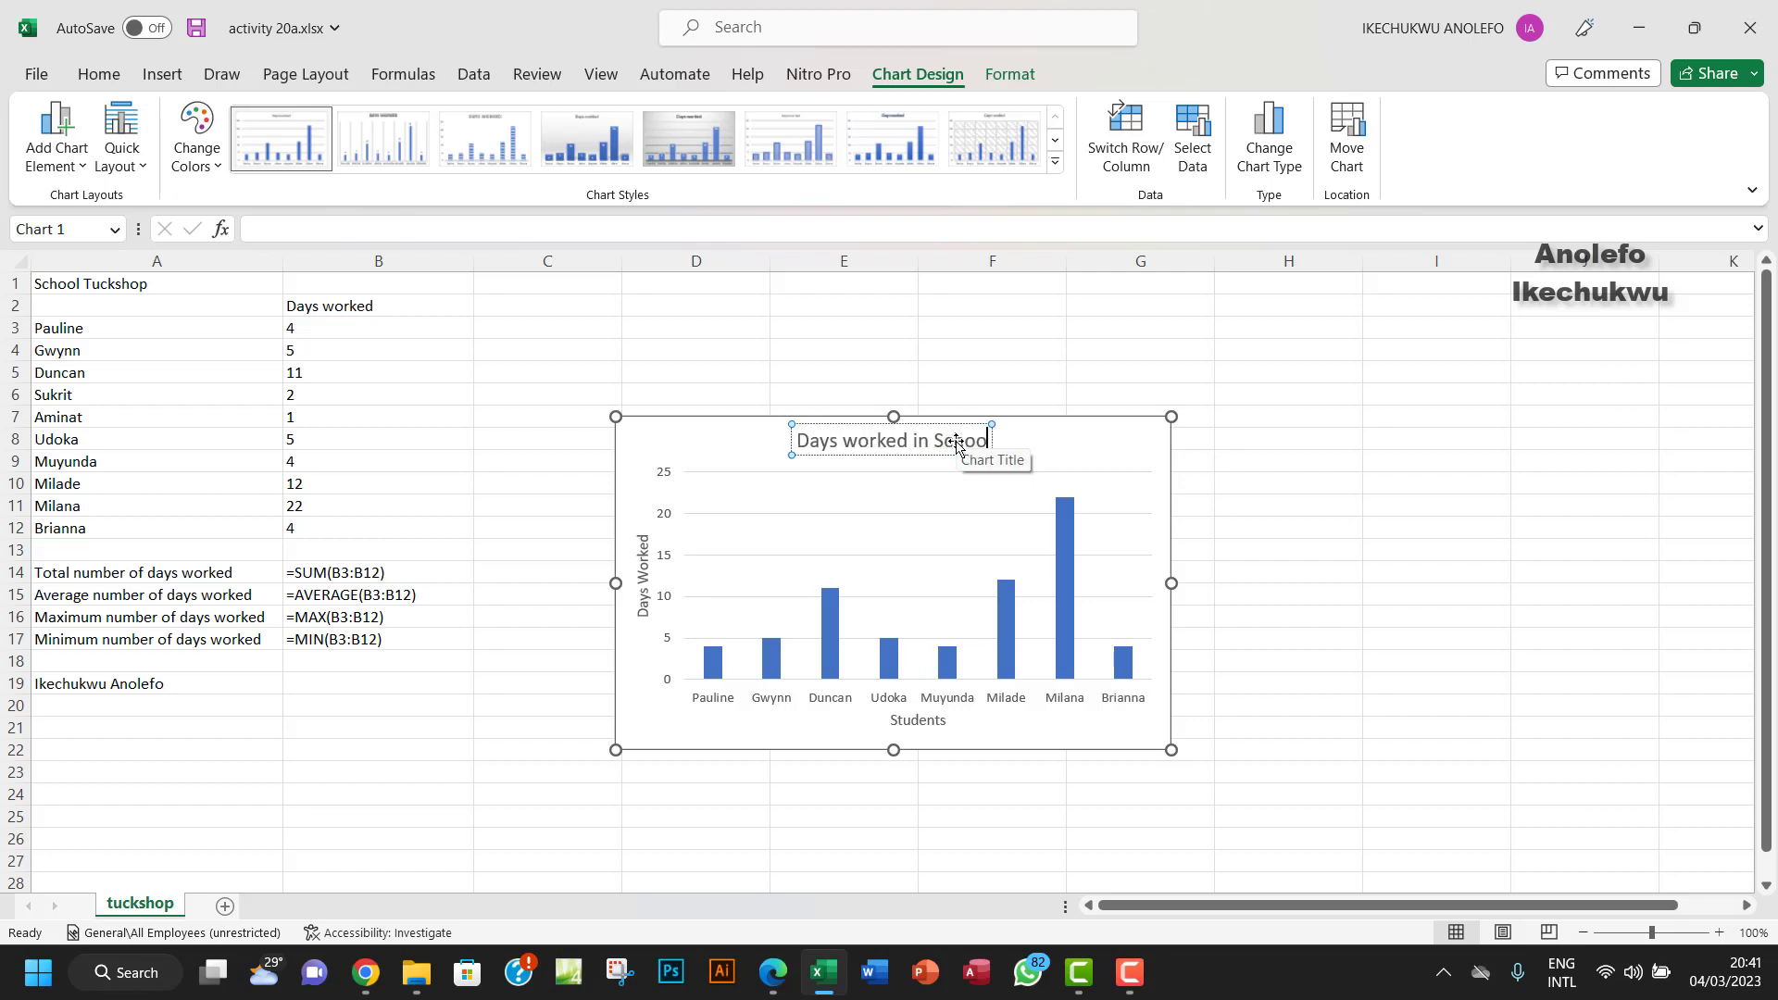
type("l Tuc")
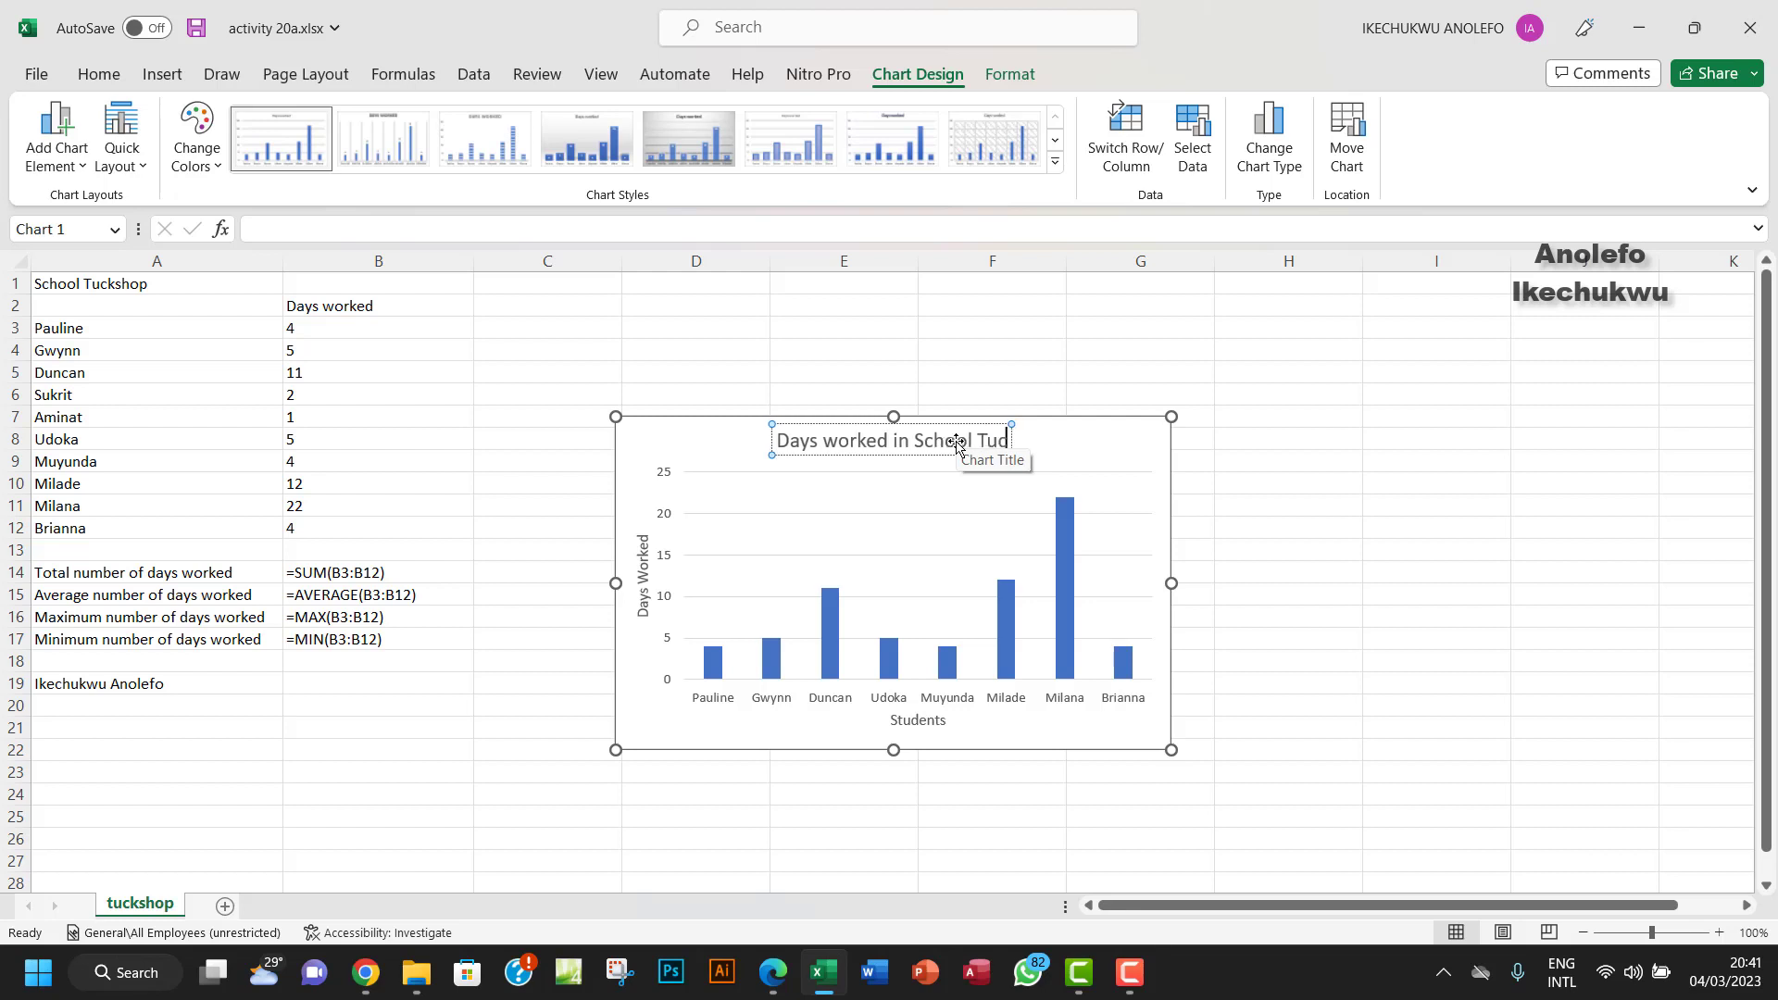
type("kshop by")
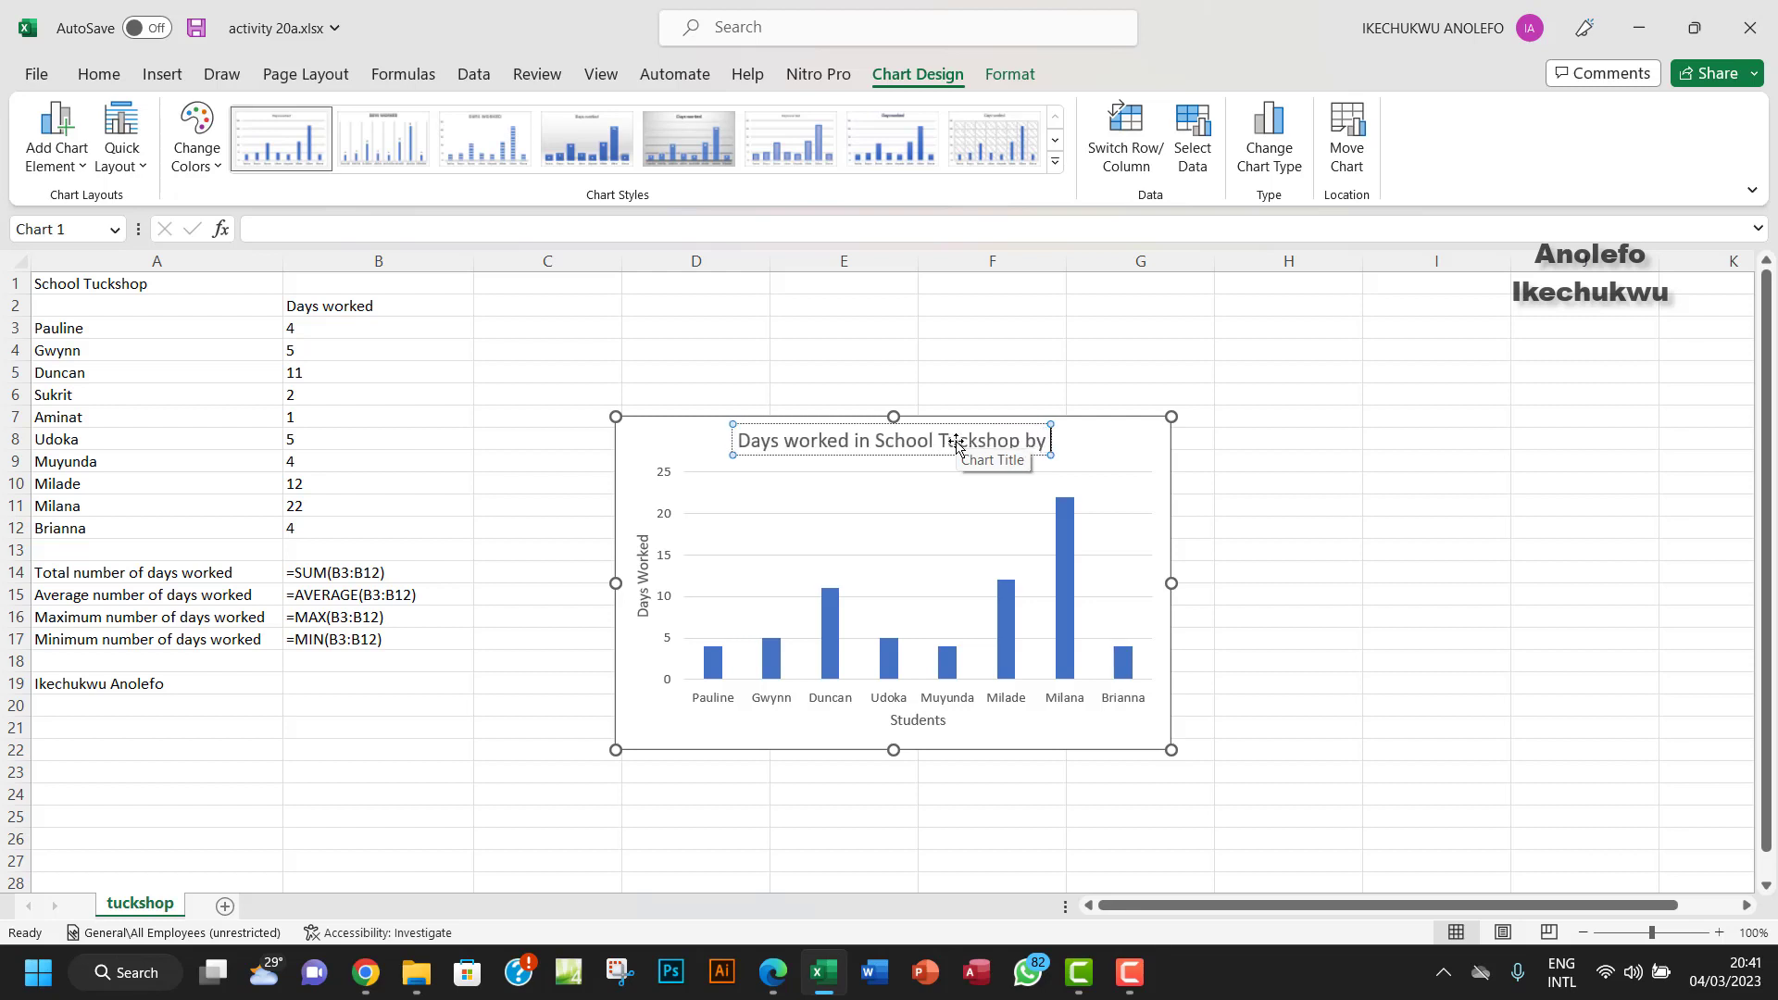
type(" Student")
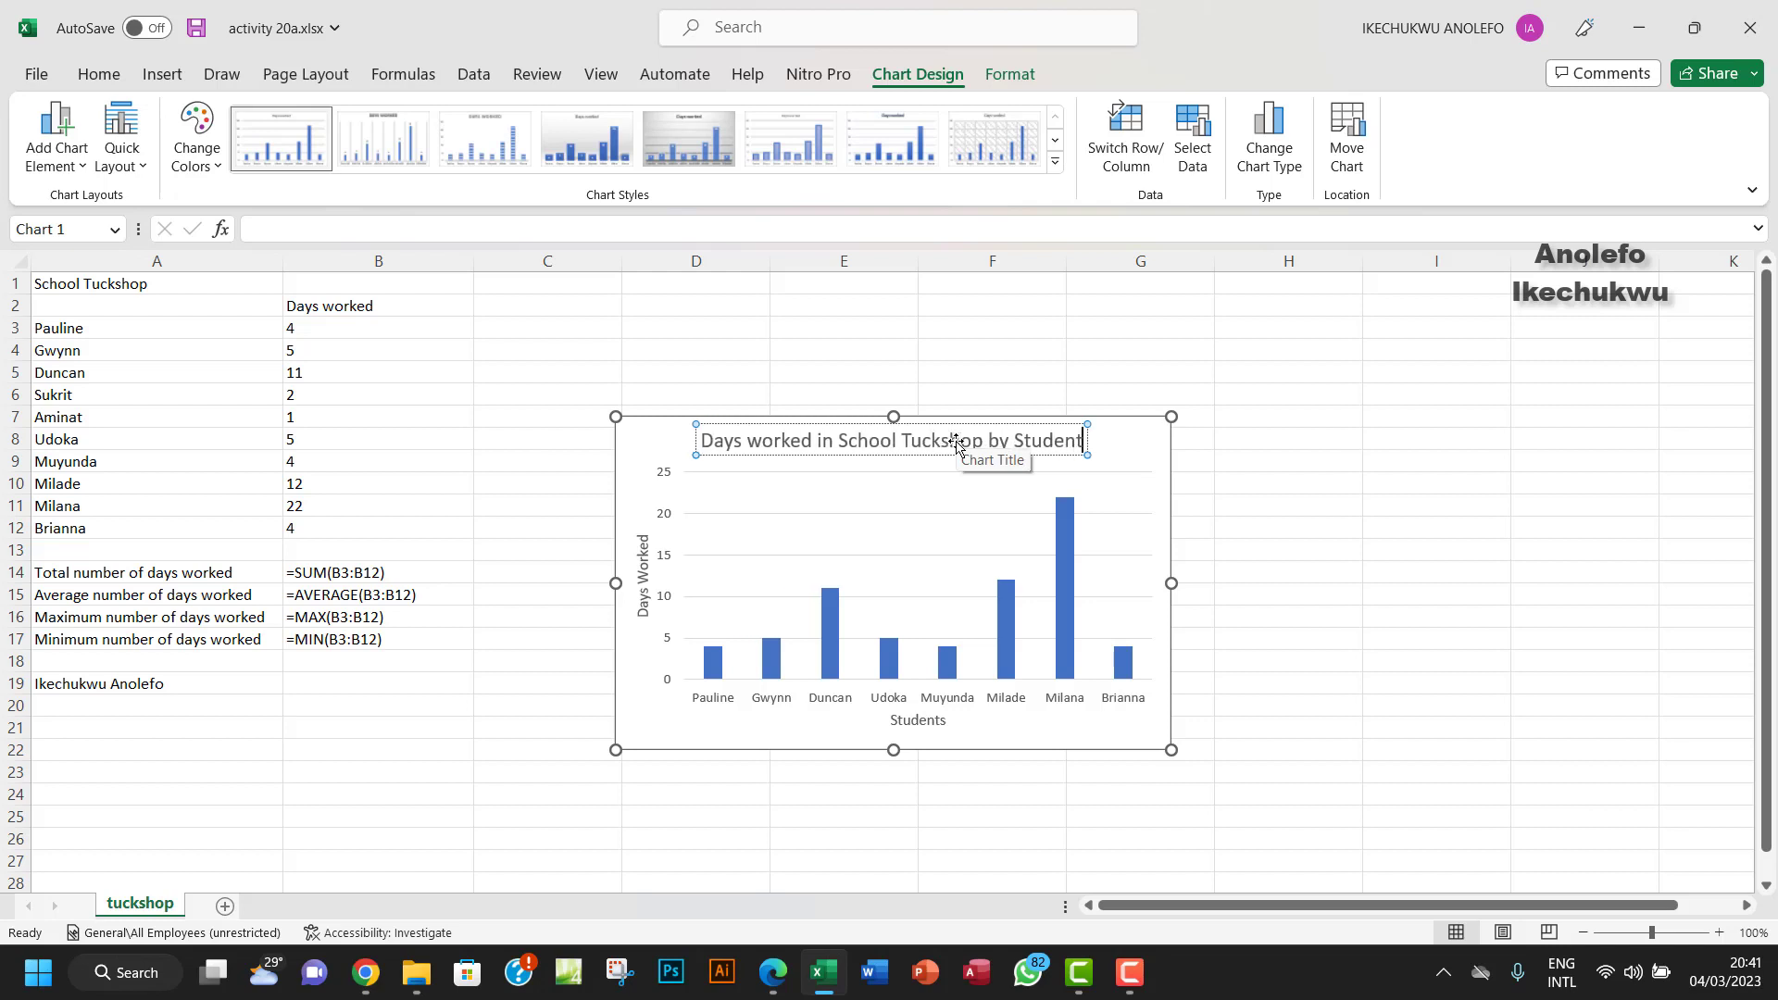
type("s")
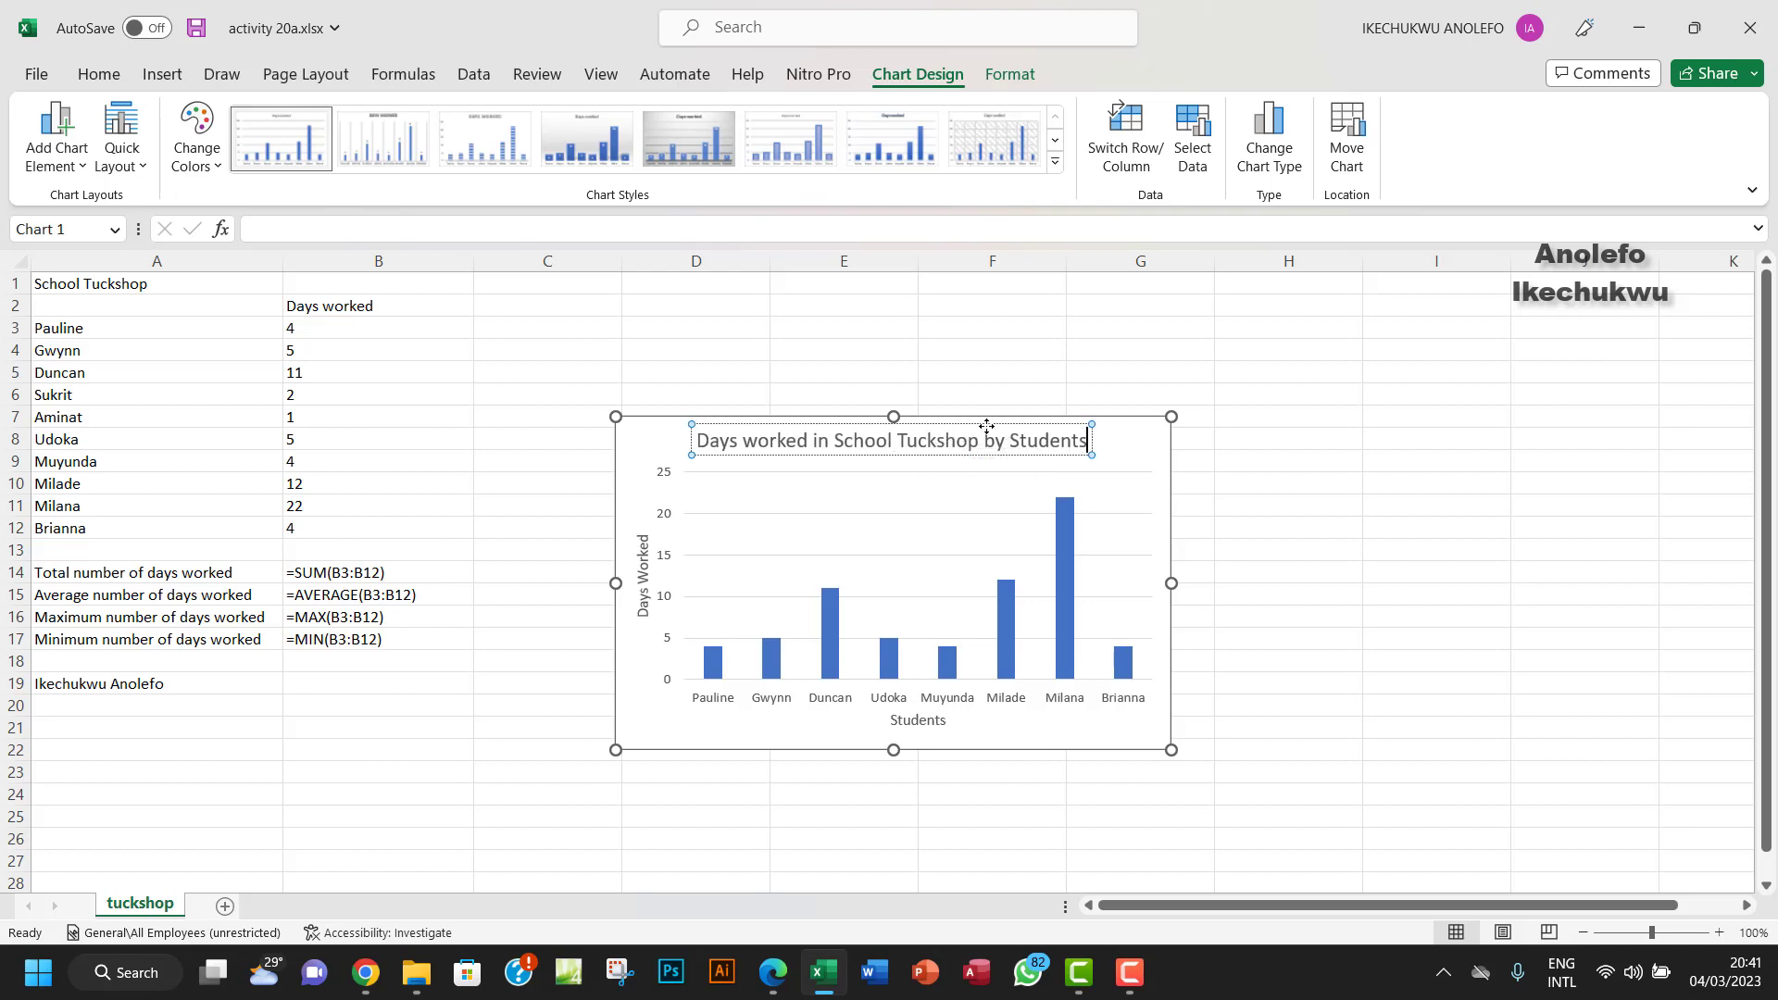
left_click(1009, 441)
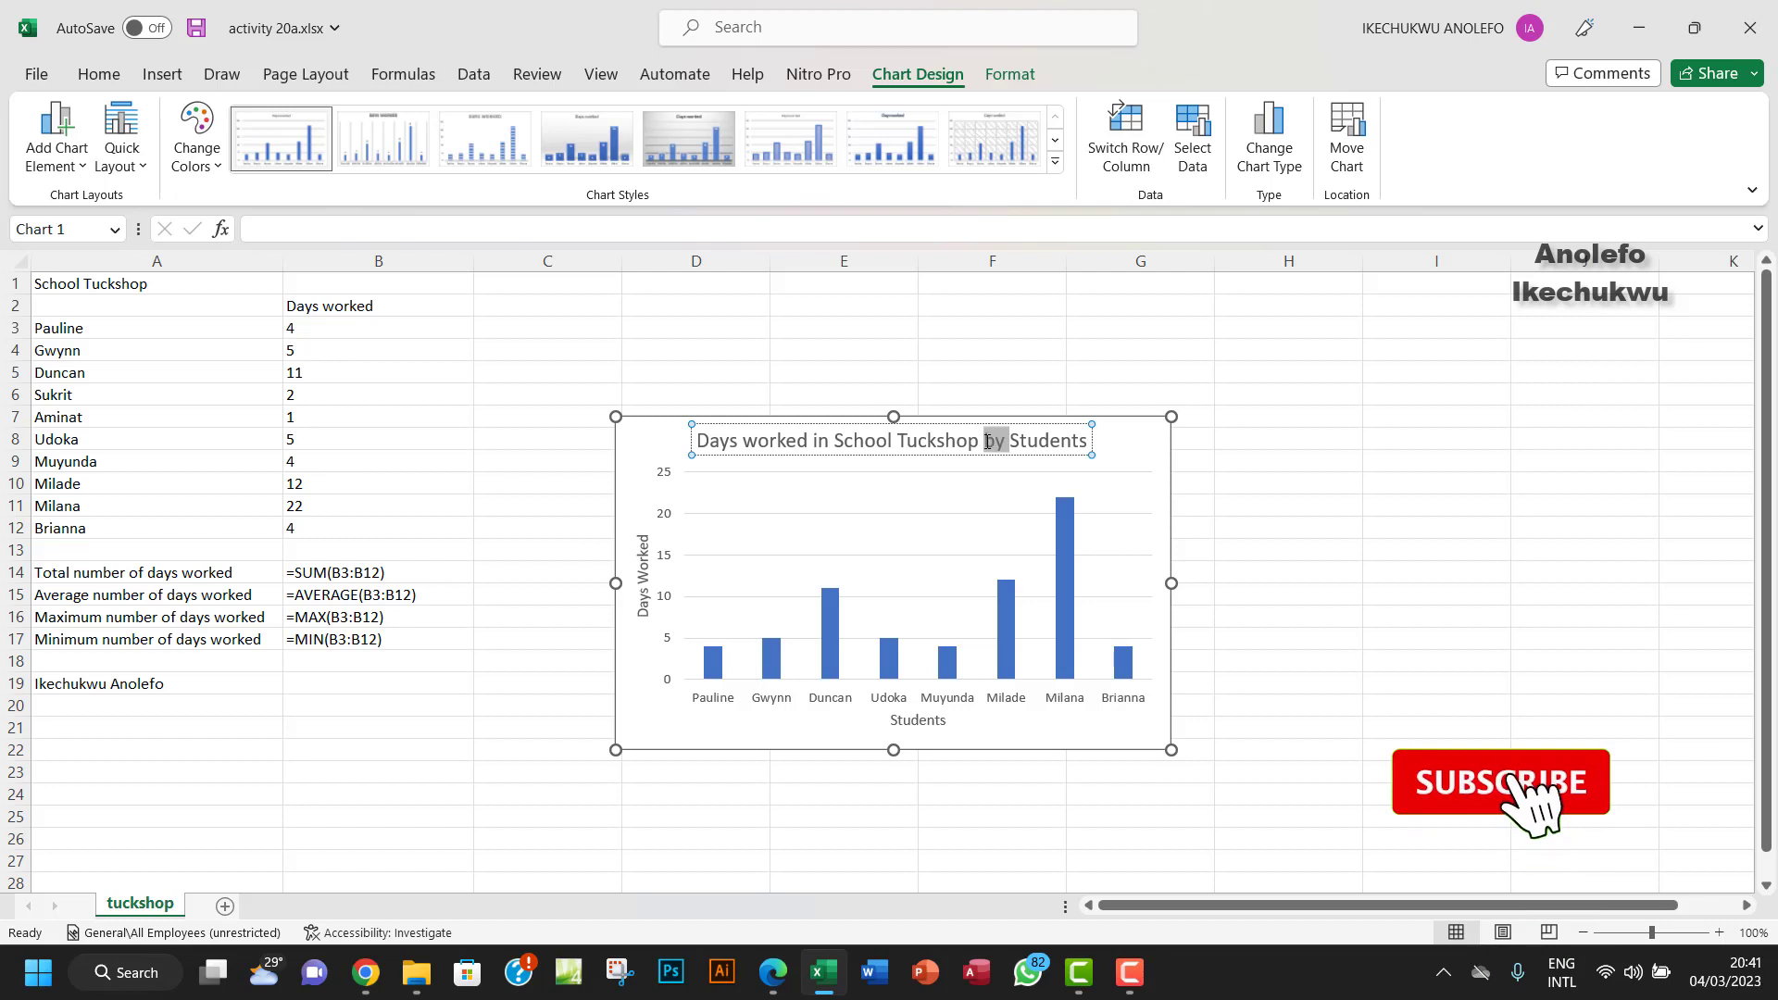
left_click(1011, 437)
type("each")
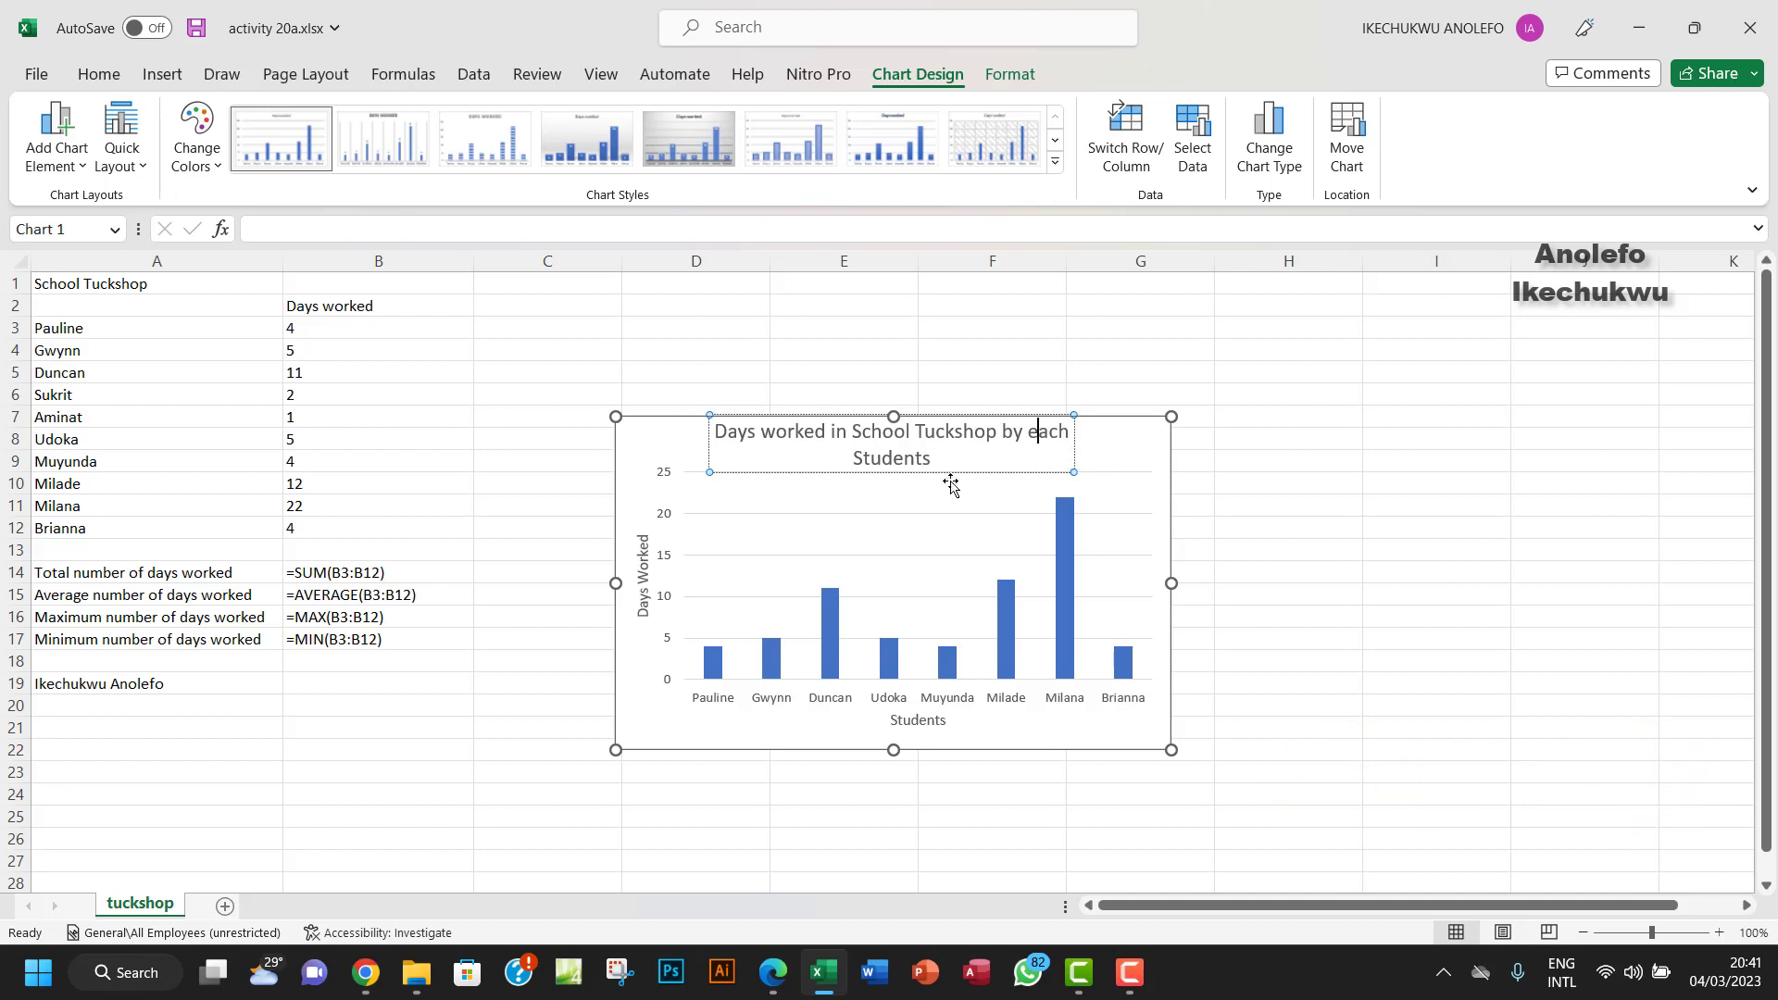
Step: Lowercase 'school' and 'students' in the chart title, then deselect the chart
left_click(860, 432)
key("BackSpace")
type("e")
key("BackSpace")
type("s")
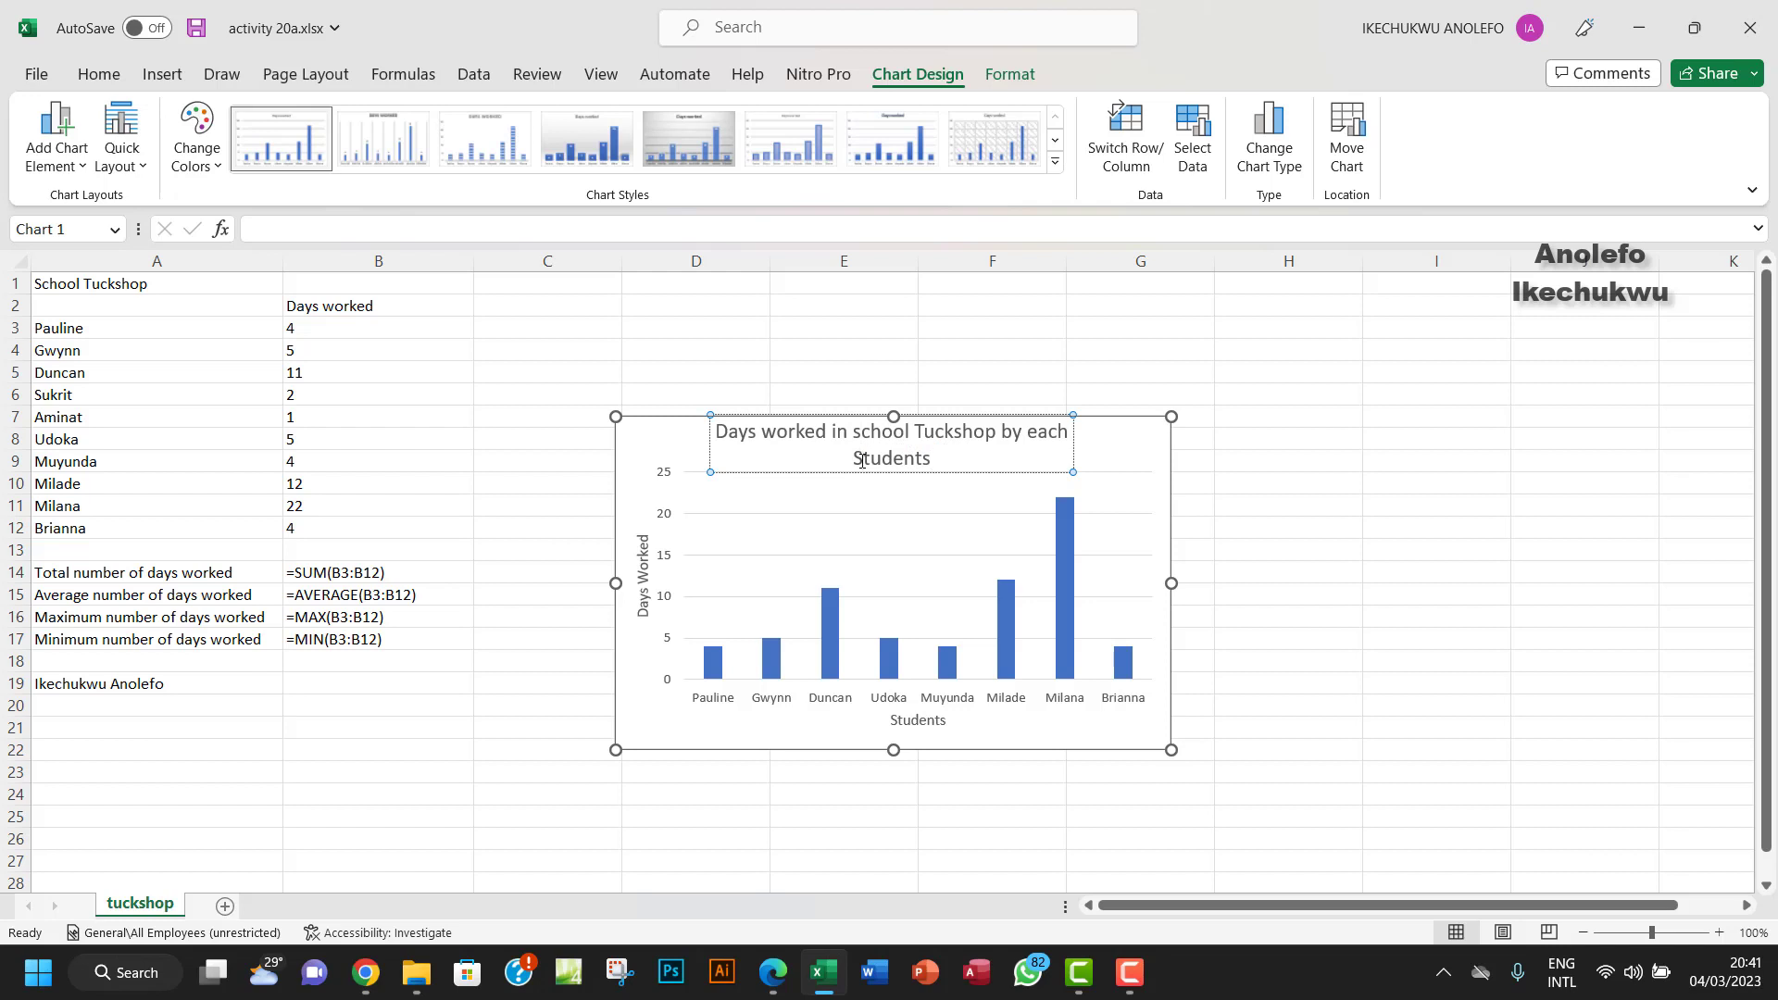
left_click(861, 460)
key("BackSpace")
type("s")
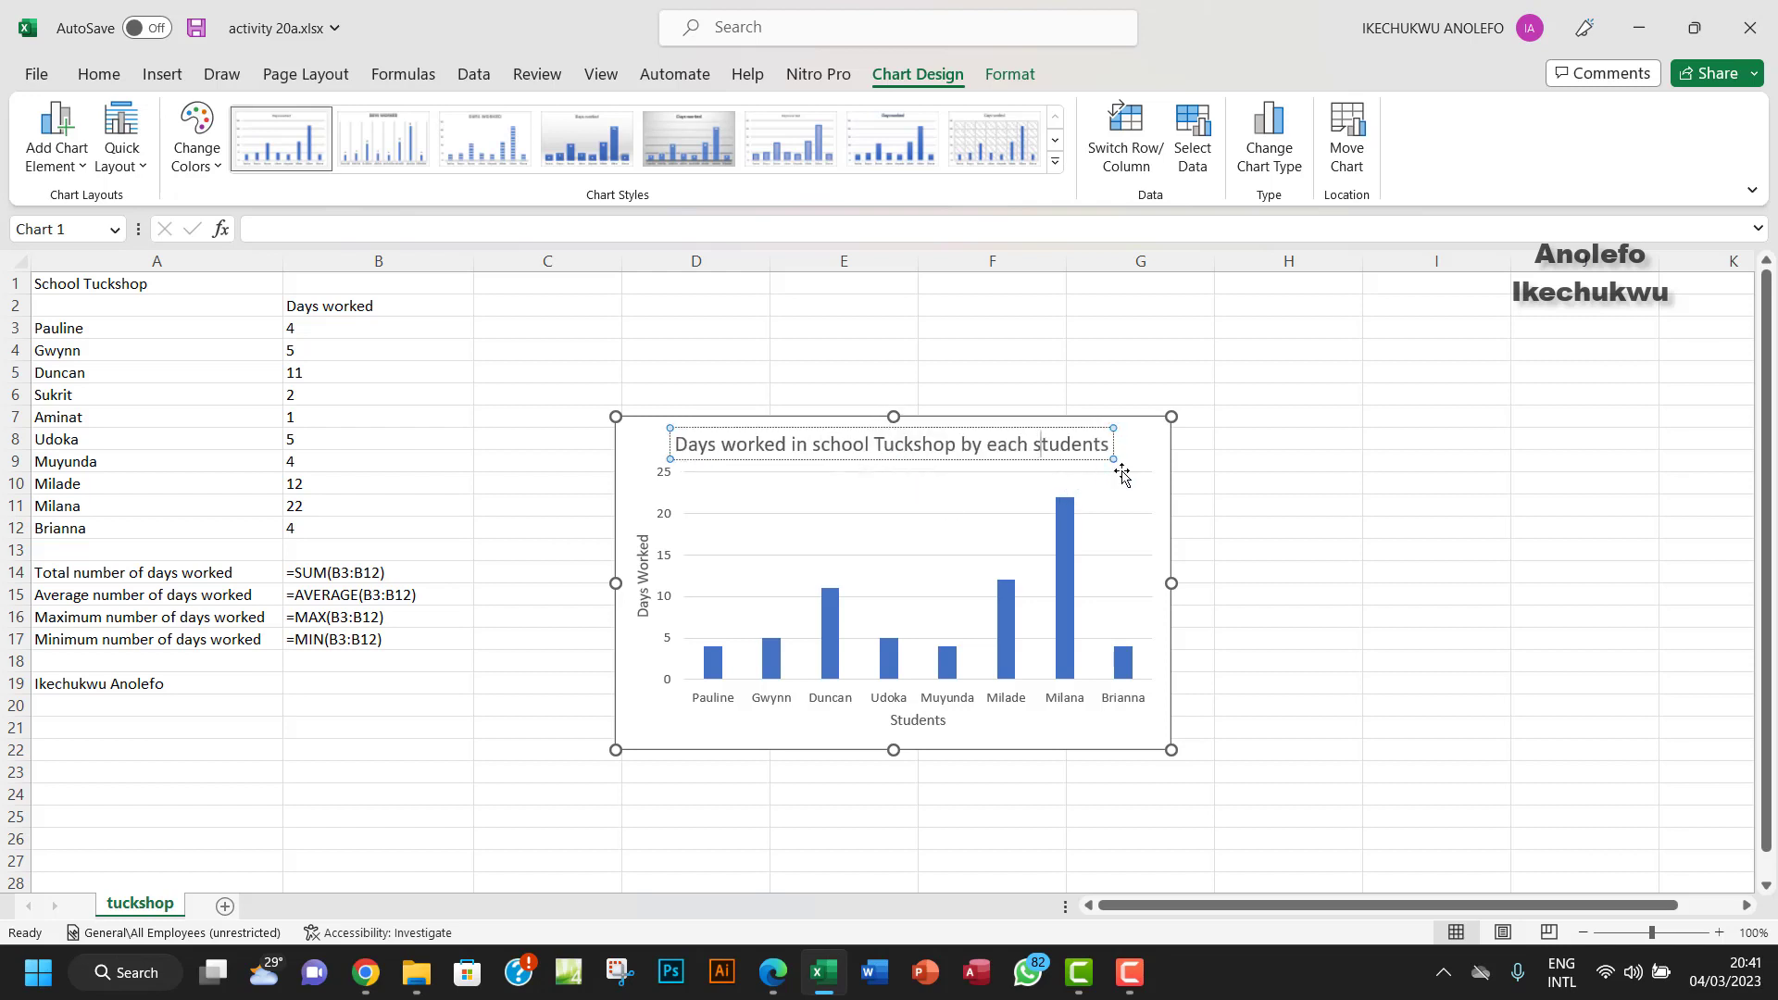
left_click(1276, 522)
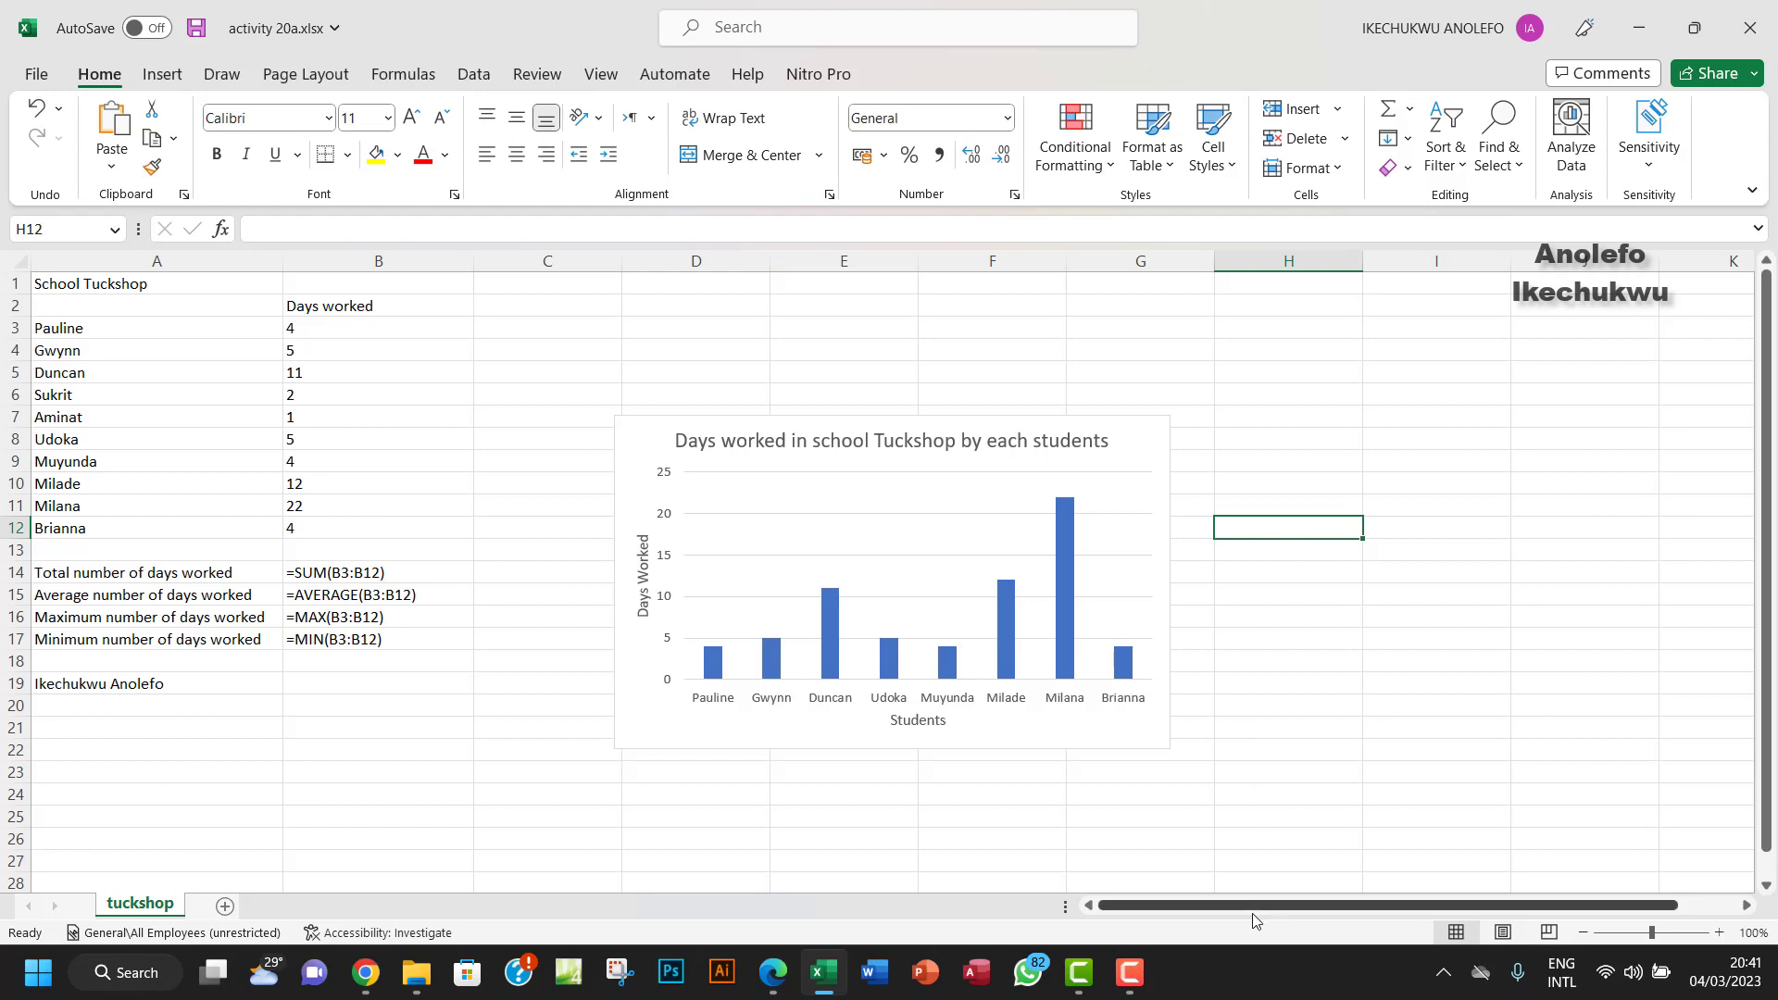
left_click(787, 972)
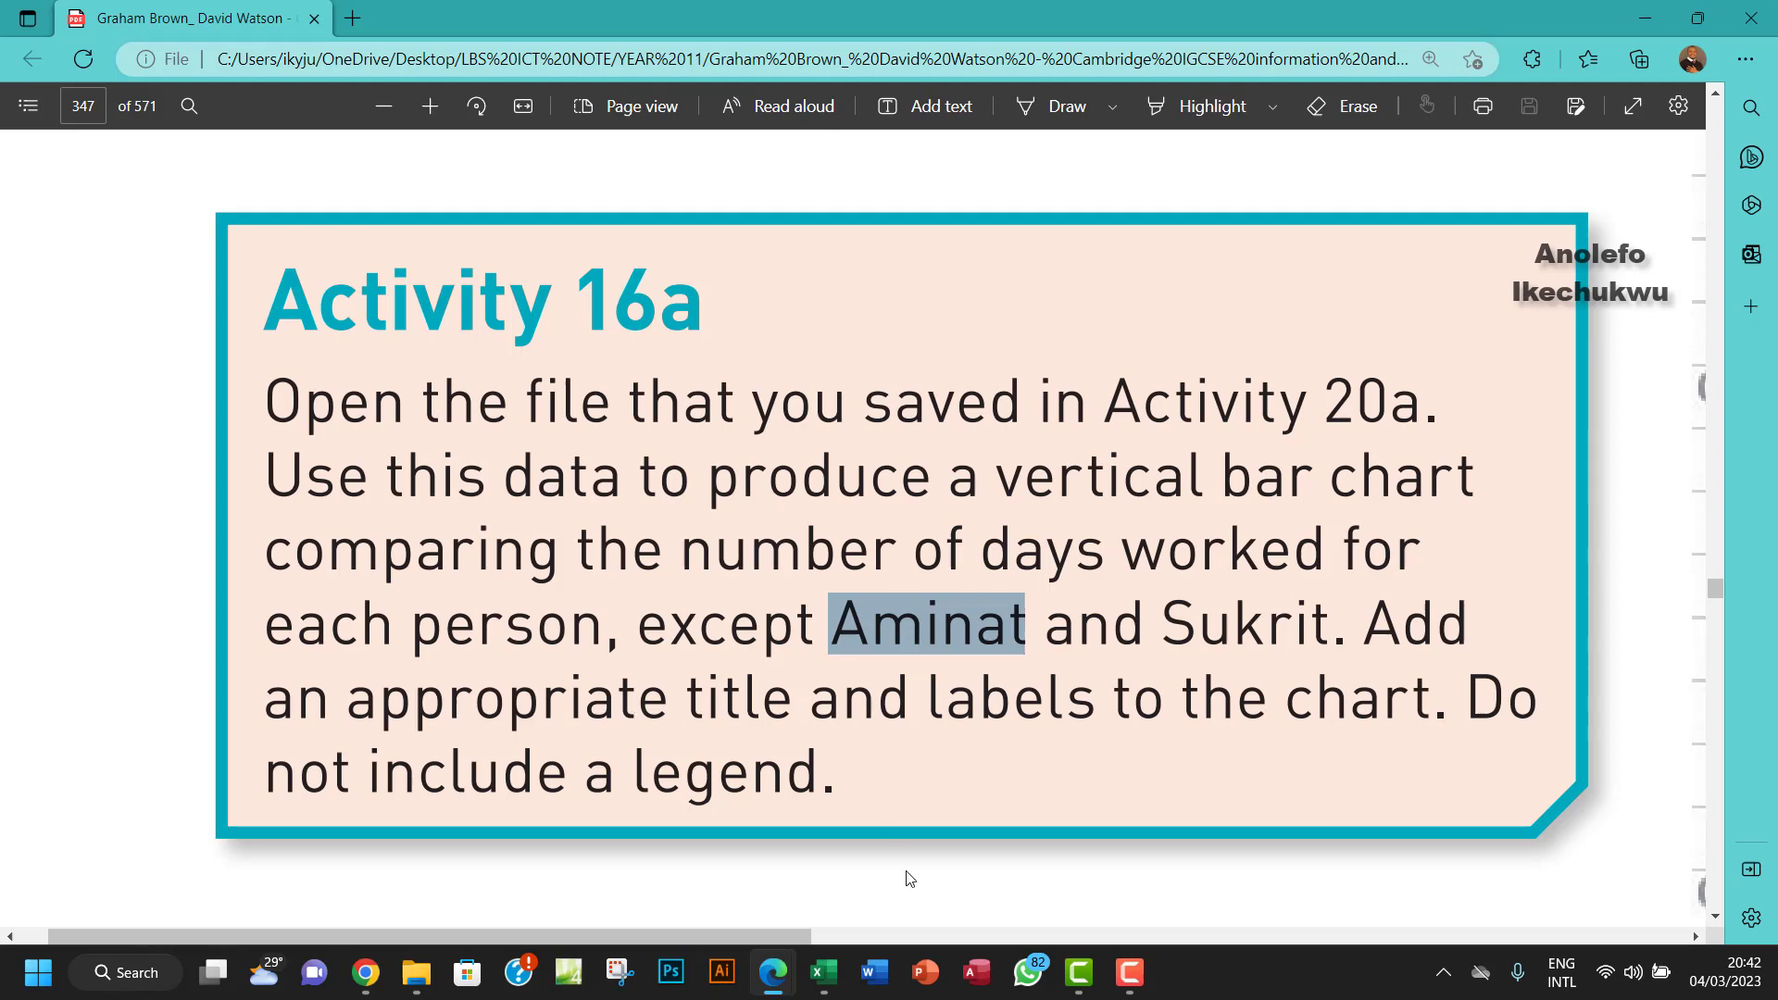
left_click(823, 972)
left_click(858, 445)
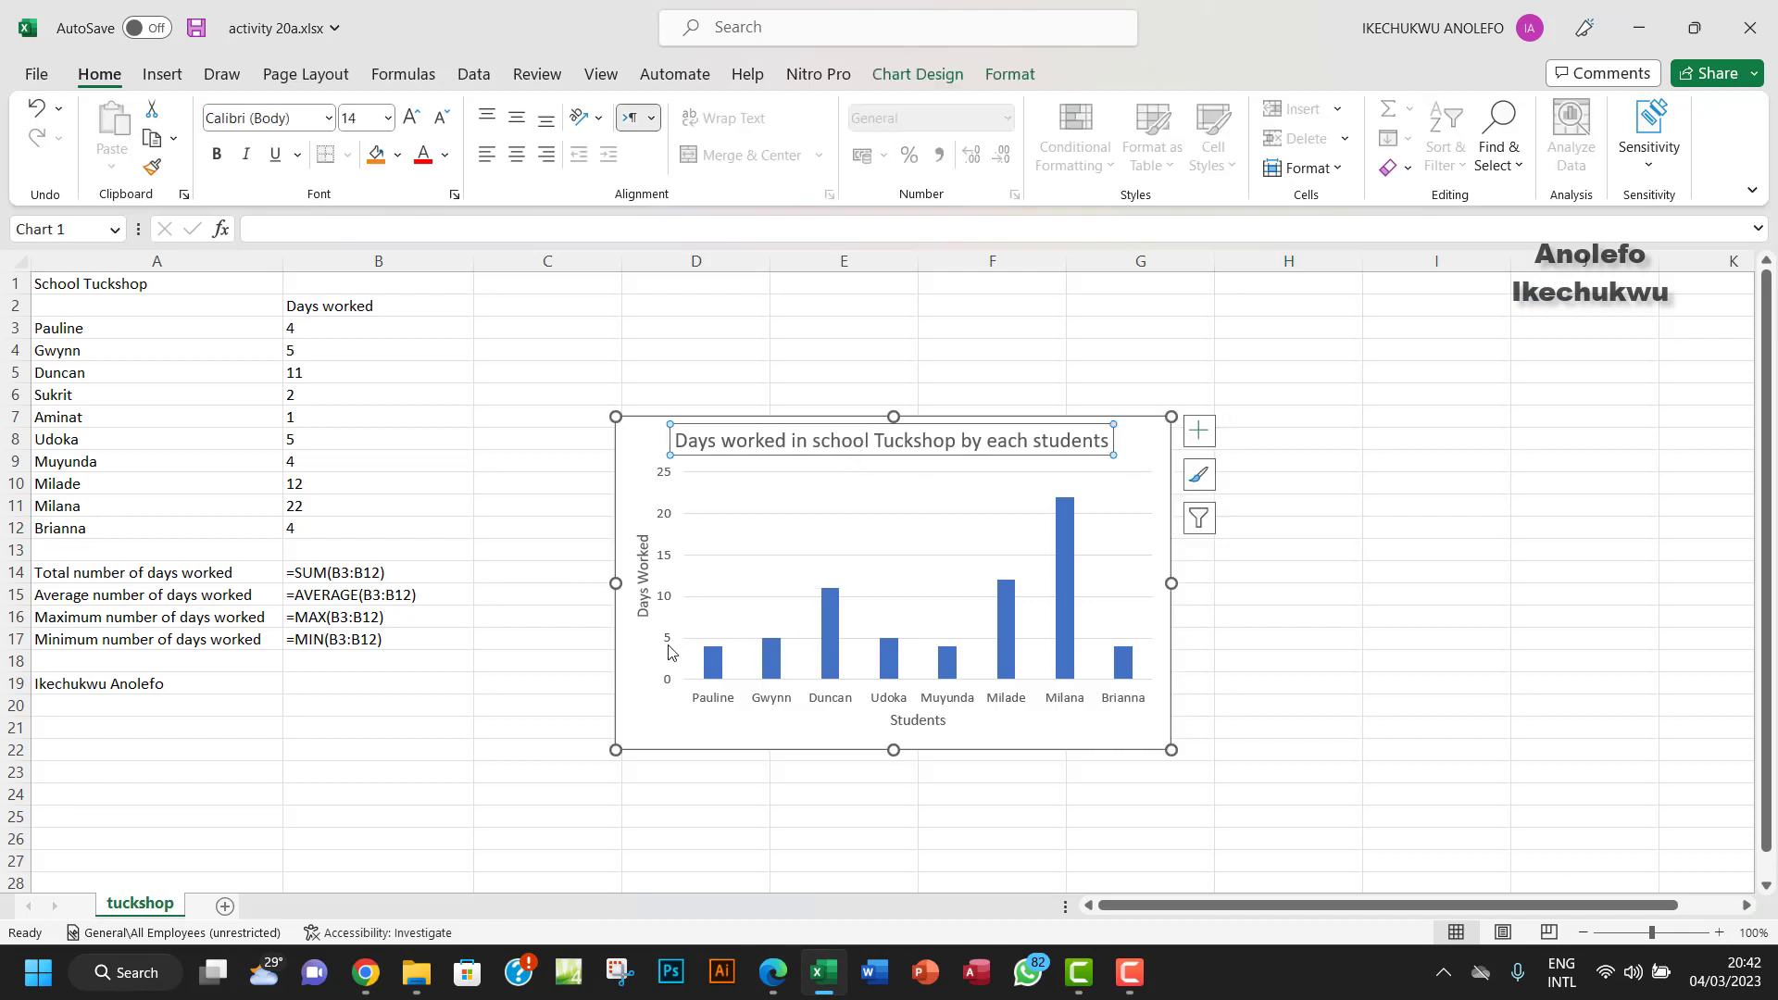
left_click(641, 563)
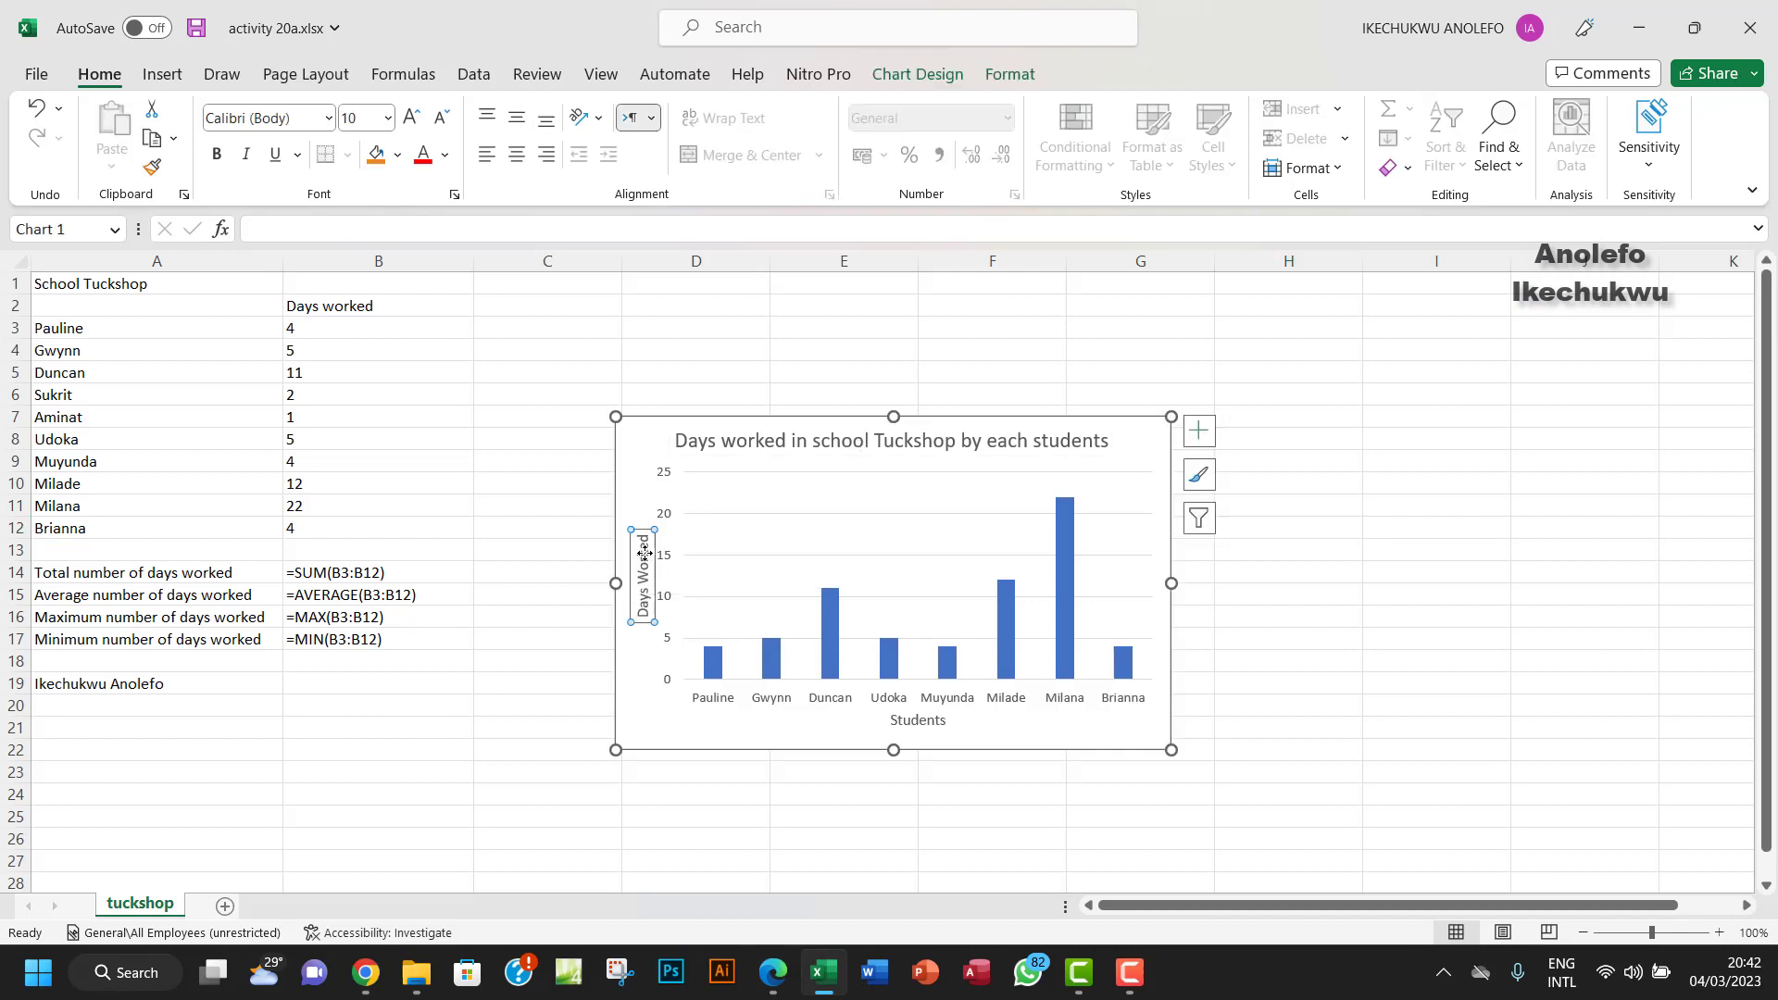
left_click(912, 720)
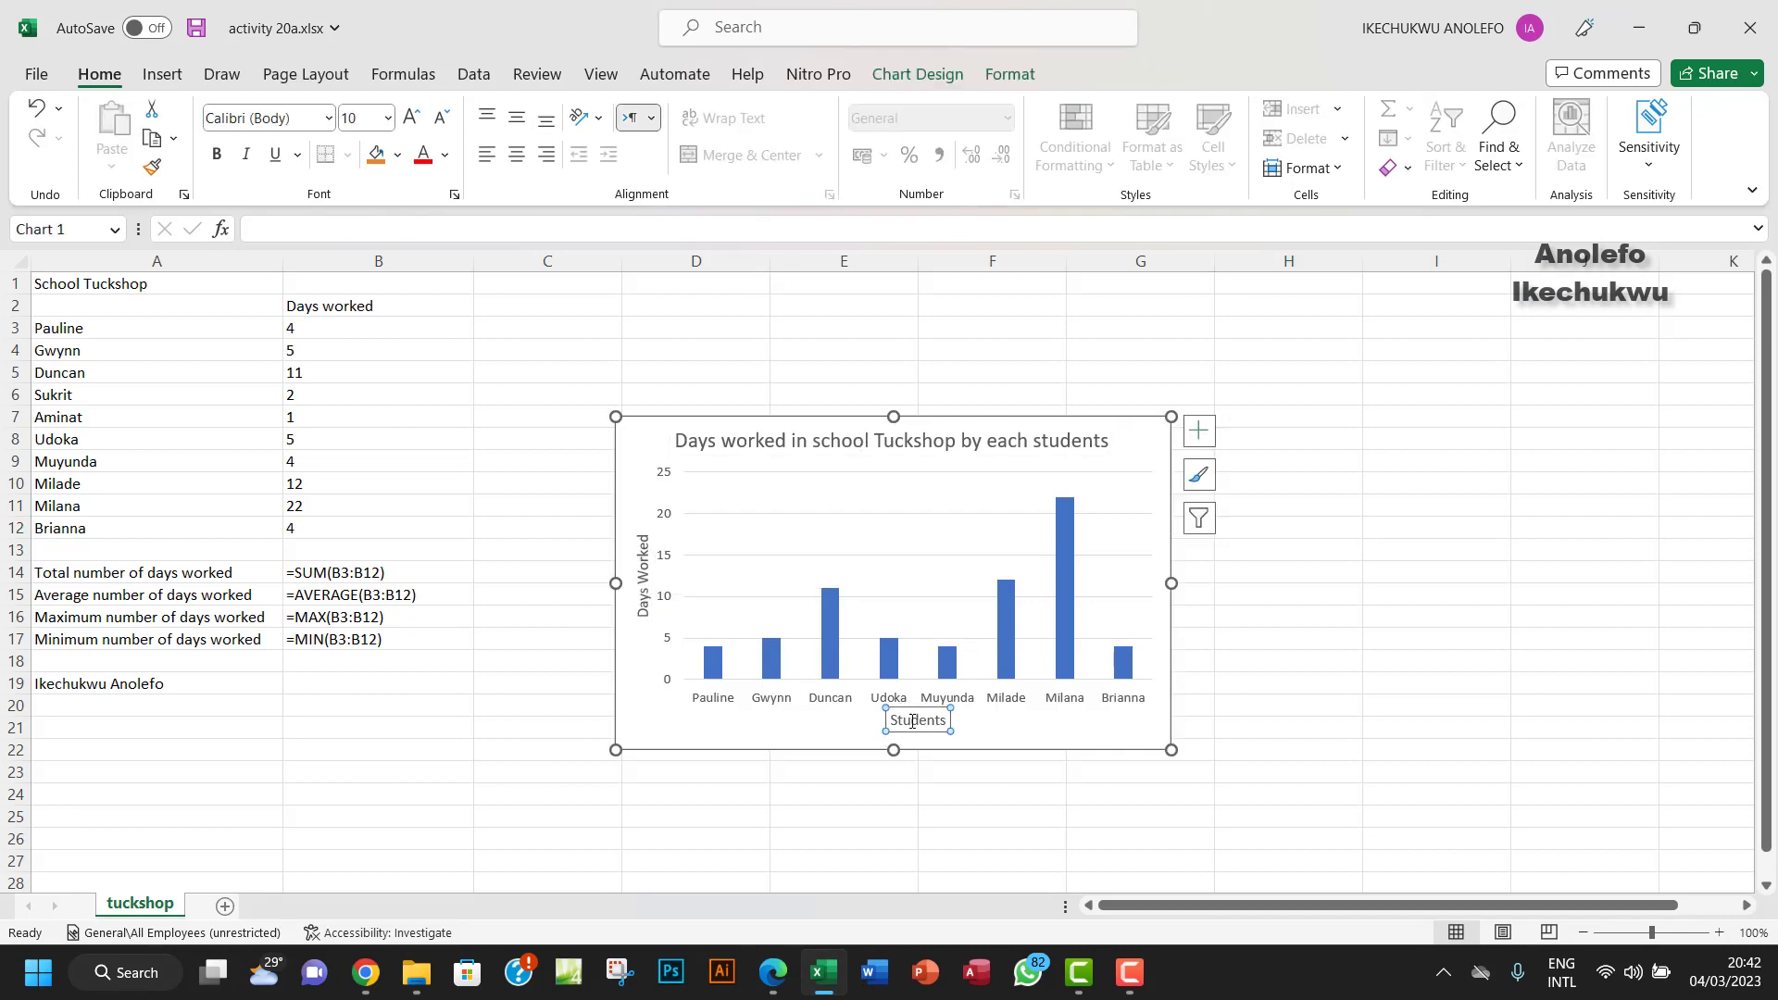
left_click(1372, 592)
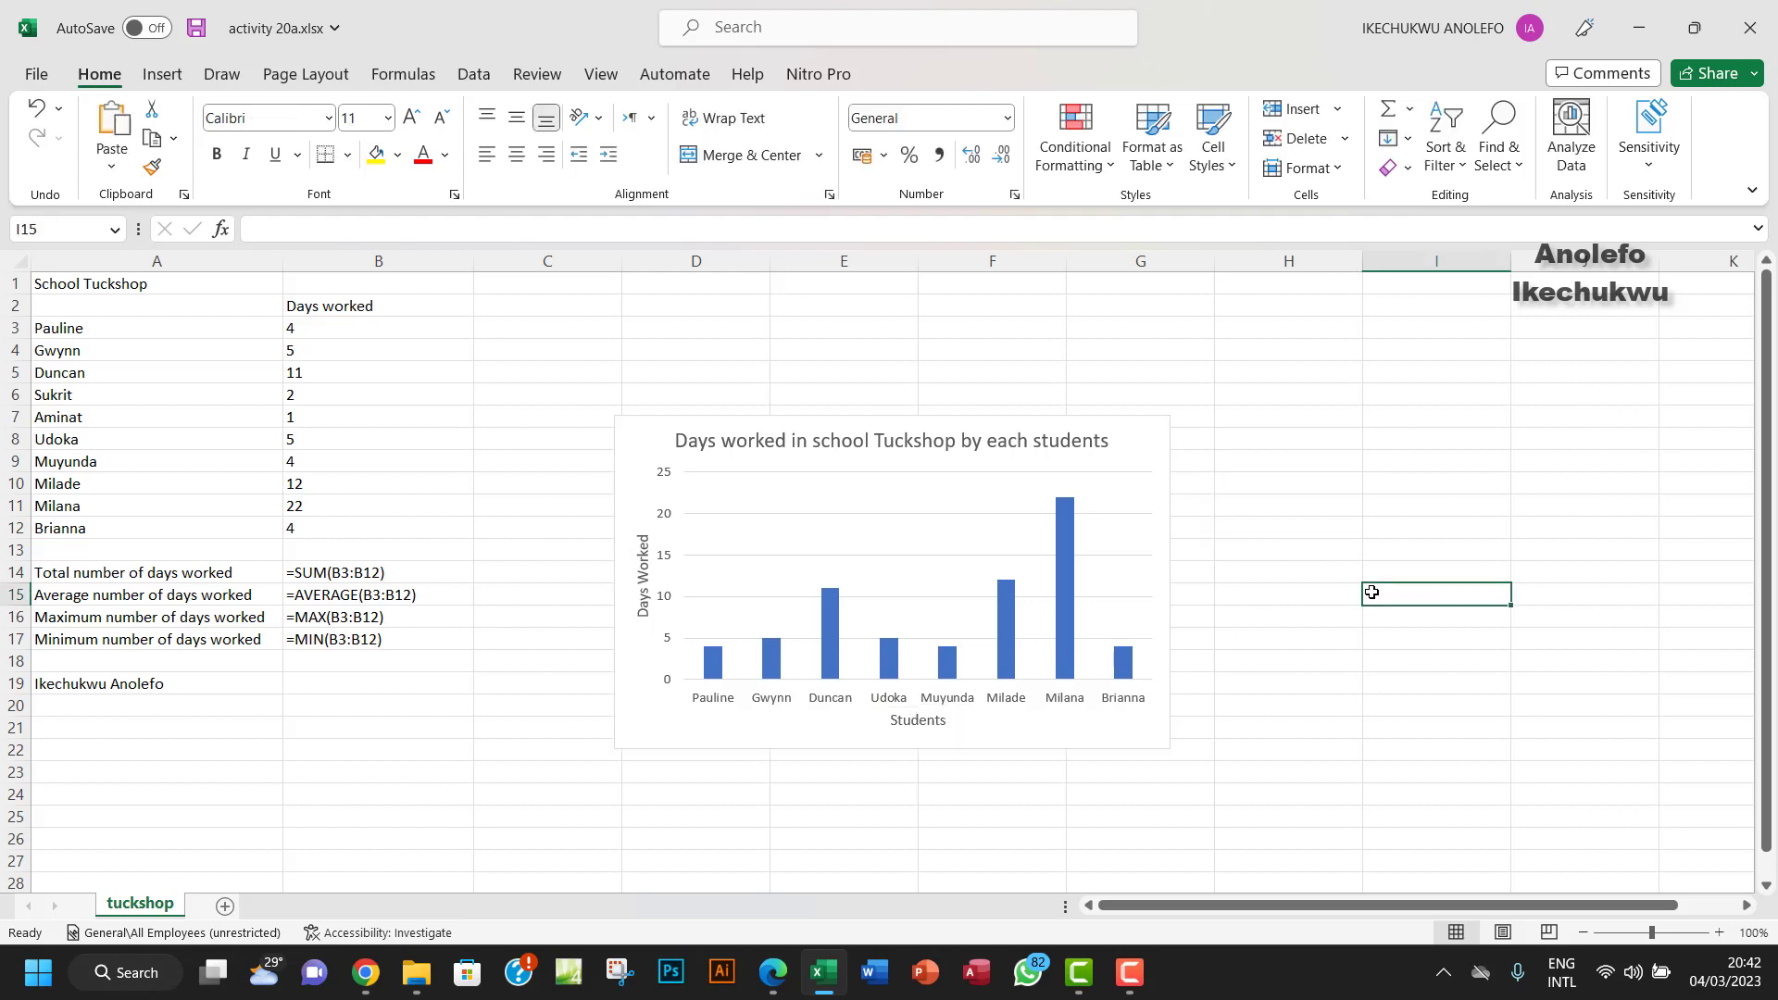